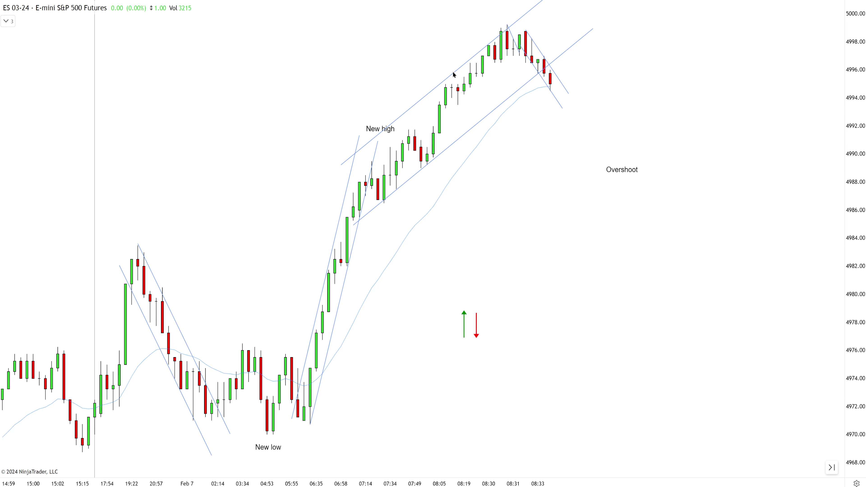
# Lower the upper rising-channel line slightly and pan so the newest bars show
pyautogui.moveTo(454, 73); pyautogui.dragTo(456, 73)
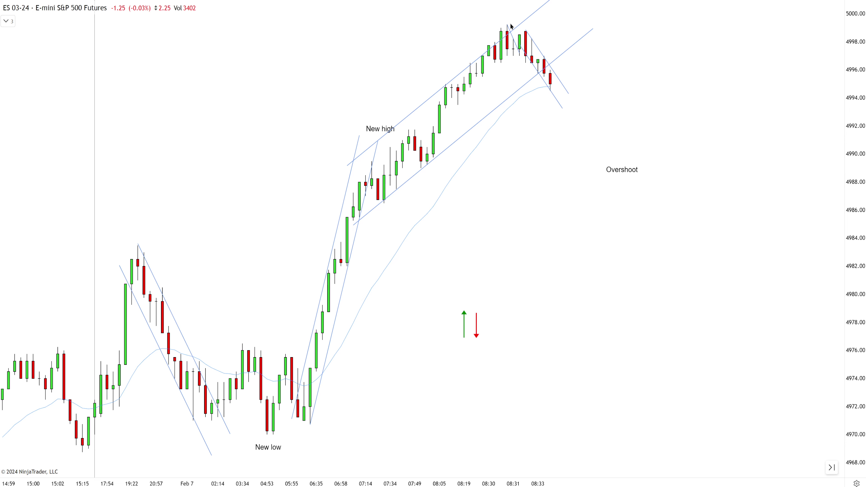
pyautogui.scroll(1, 508, 26)
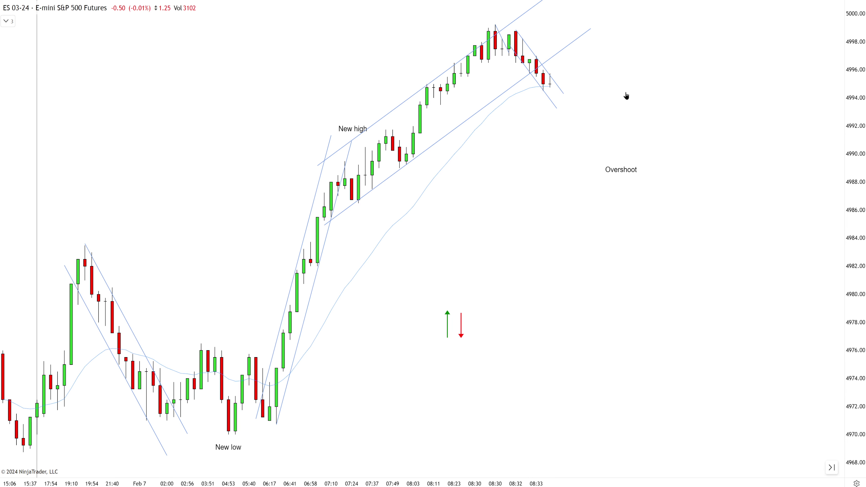
pyautogui.scroll(1, 648, 97)
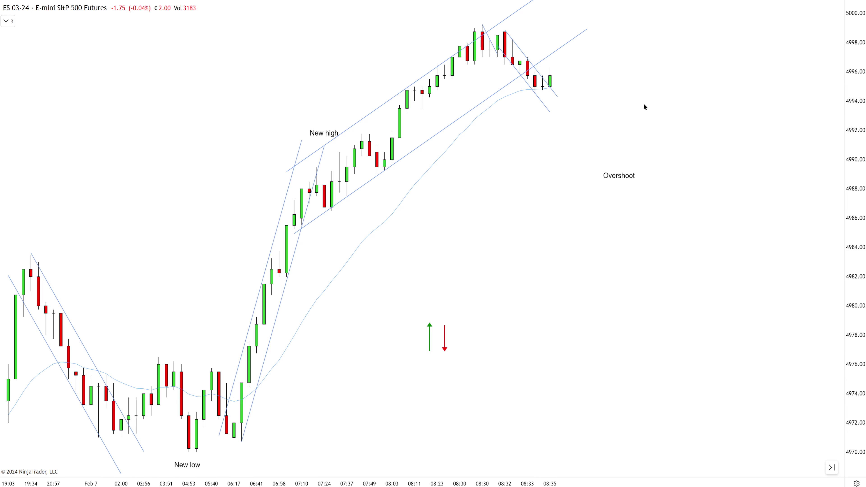
pyautogui.moveTo(640, 107); pyautogui.dragTo(621, 104)
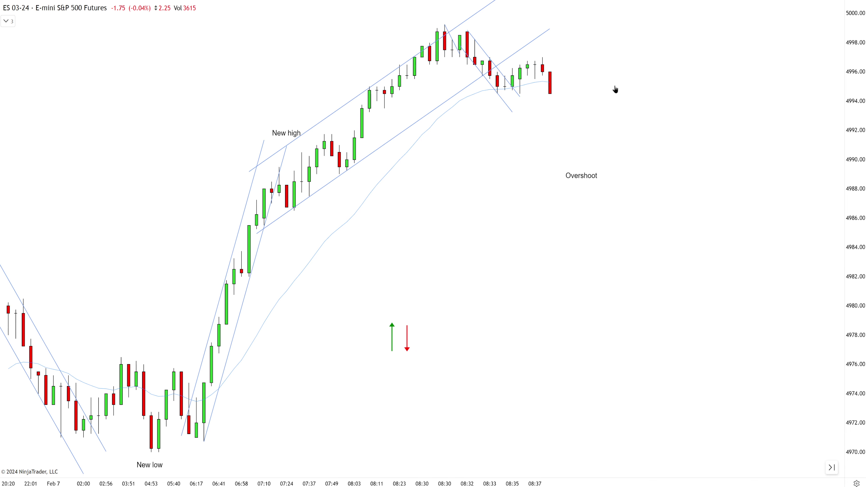
pyautogui.click(134, 464)
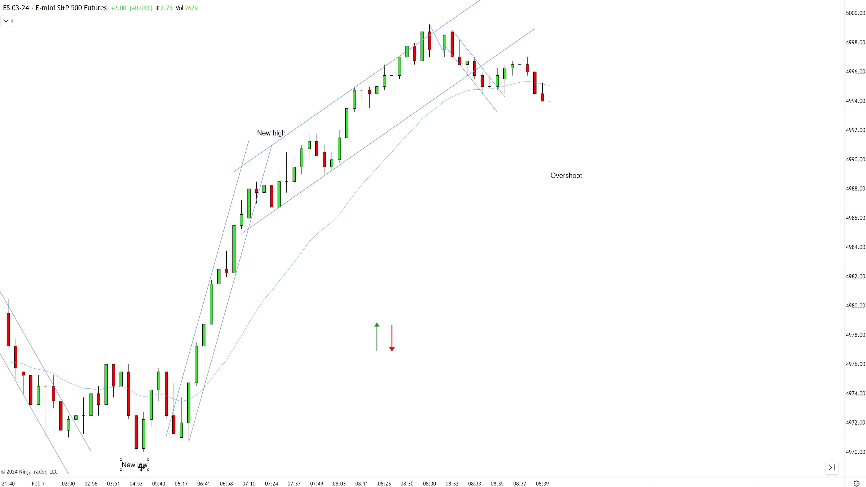
# Copy the bottom 'New low' label up beneath the latest pullback bars
pyautogui.moveTo(134, 464); pyautogui.dragTo(542, 120)
pyautogui.scroll(-1, 590, 107)
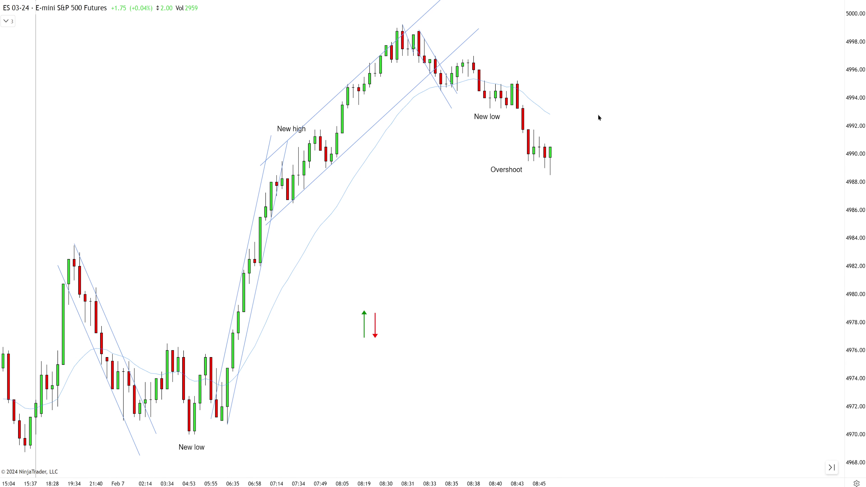
# Draw a descending trend line from the swing high with a parallel copy forming a channel
pyautogui.click(402, 23)
pyautogui.click(665, 164)
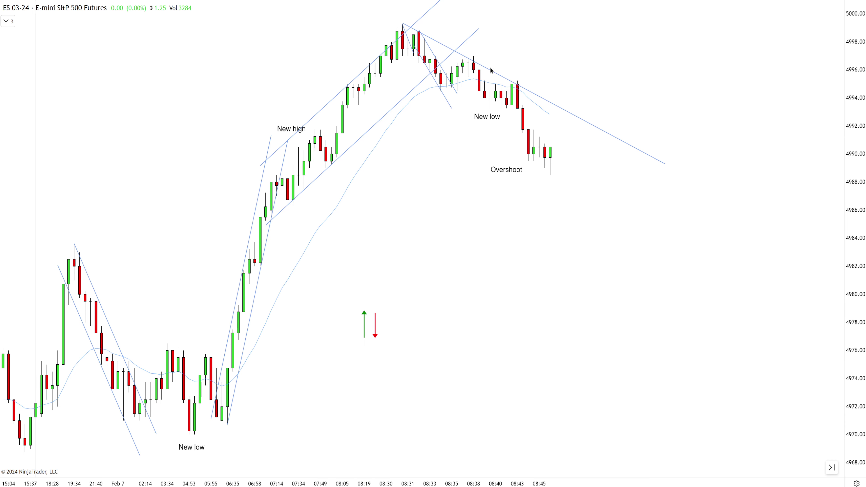
pyautogui.moveTo(504, 79); pyautogui.dragTo(480, 108)
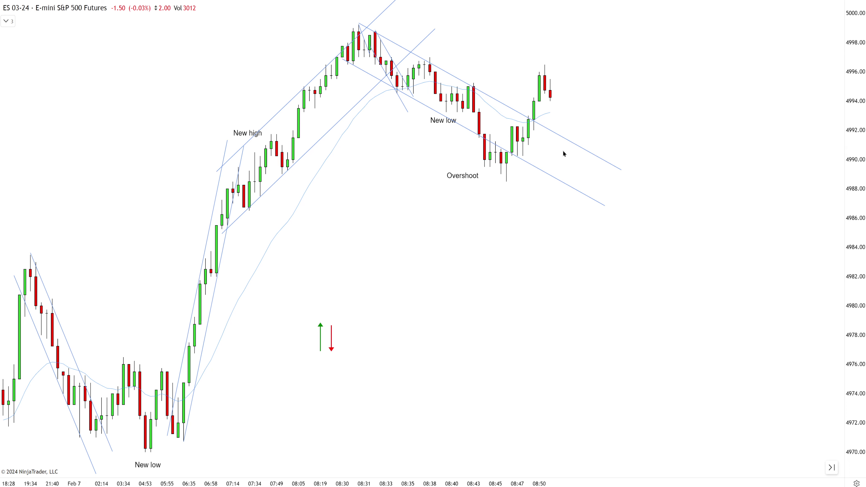
# Add a rising line from the pullback low and horizontal lines near 4990 and 4999
pyautogui.moveTo(507, 182)
pyautogui.mouseDown()
pyautogui.moveTo(551, 130)
pyautogui.moveTo(571, 61)
pyautogui.mouseUp()
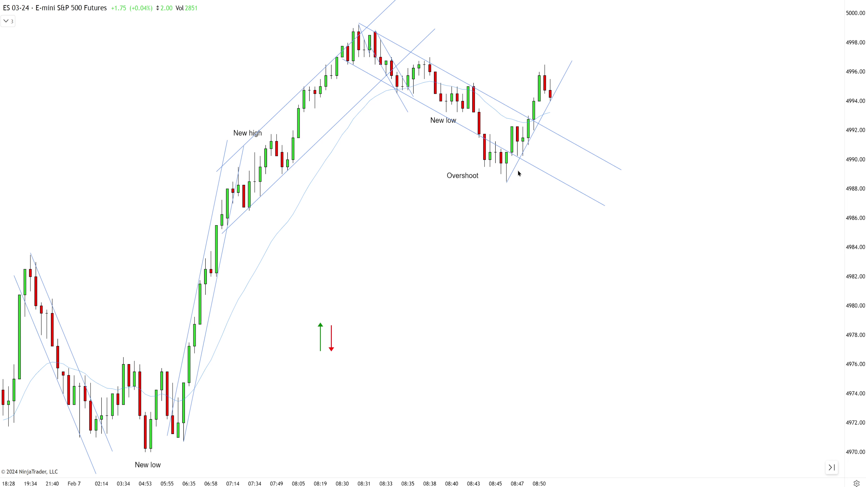
pyautogui.moveTo(266, 167); pyautogui.dragTo(725, 159)
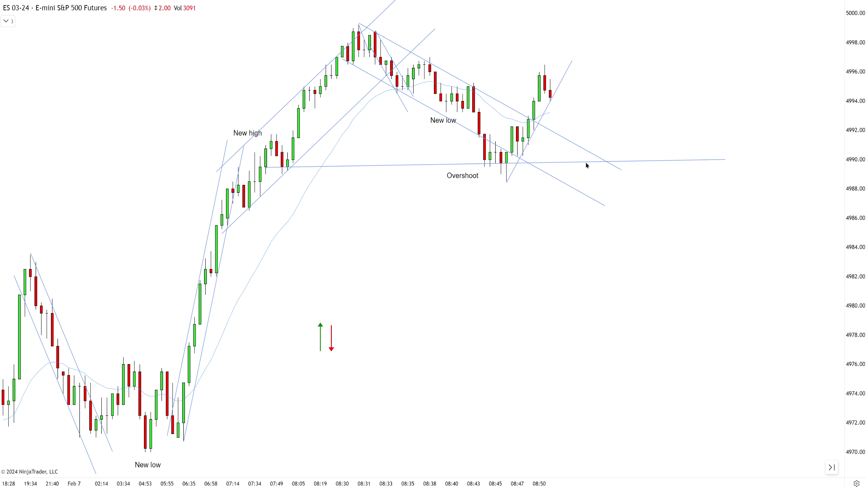
pyautogui.moveTo(570, 163); pyautogui.dragTo(576, 29)
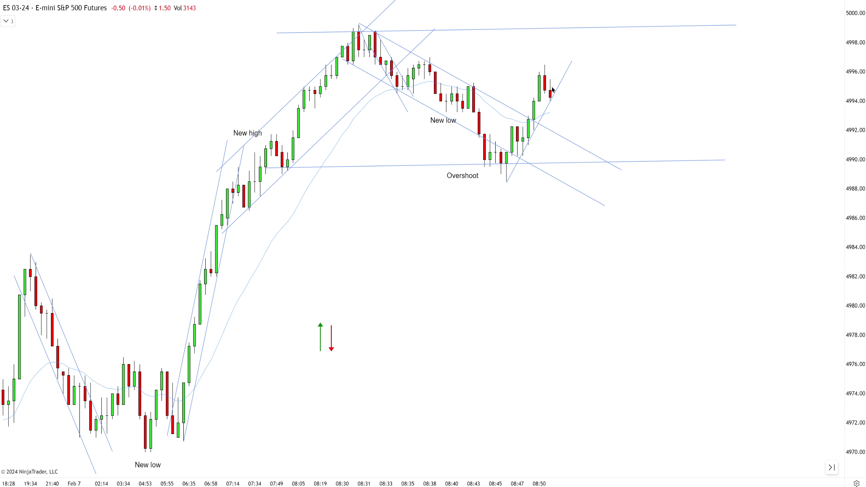
# Copy the rising trend line into a parallel line, forming a small rising channel
pyautogui.click(546, 115)
pyautogui.moveTo(545, 116); pyautogui.dragTo(530, 96)
pyautogui.hscroll(-2, 593, 126)
pyautogui.hscroll(-3, 579, 126)
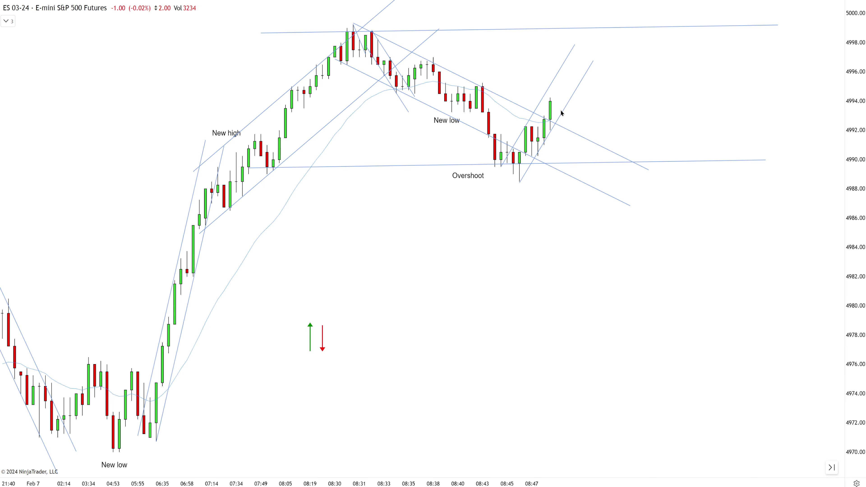
pyautogui.hscroll(3, 699, 119)
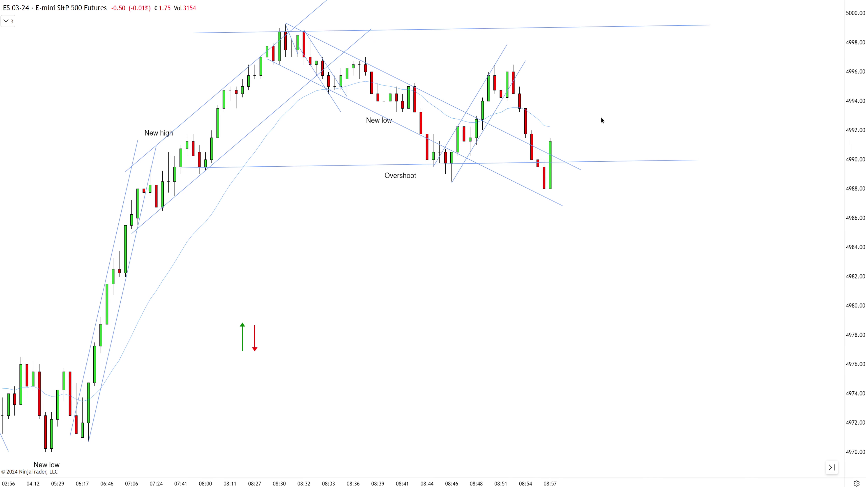
# Move the 'New low' label and green up-arrow under the latest low, deleting a stray trend line
pyautogui.click(396, 119)
pyautogui.moveTo(395, 120); pyautogui.dragTo(522, 191)
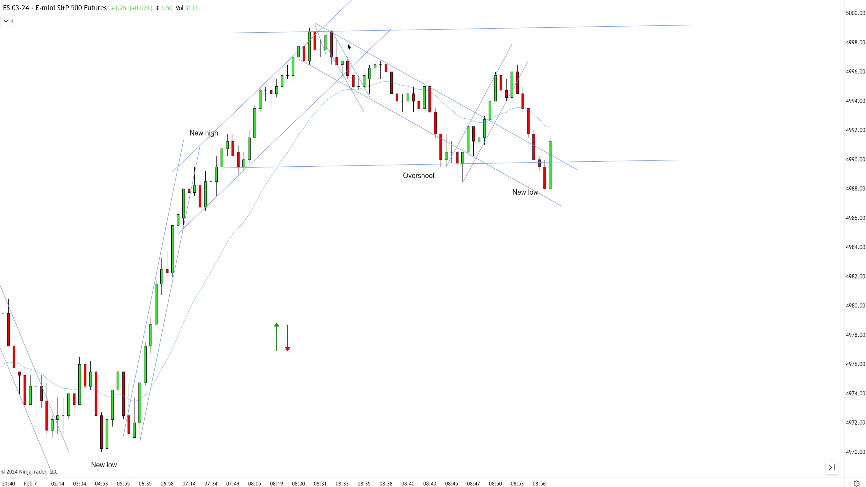
pyautogui.moveTo(314, 23)
pyautogui.mouseDown()
pyautogui.moveTo(624, 111)
pyautogui.moveTo(752, 127)
pyautogui.mouseUp()
pyautogui.press('Delete')
pyautogui.scroll(-1, 582, 184)
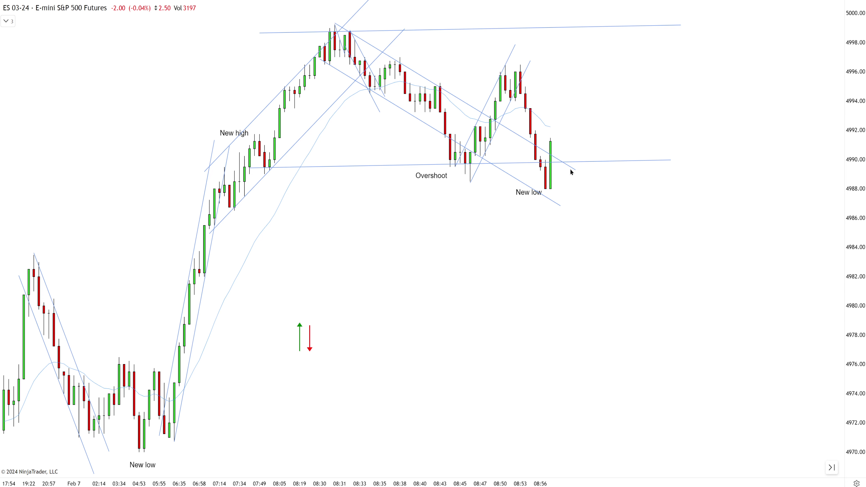
pyautogui.moveTo(300, 338); pyautogui.dragTo(550, 210)
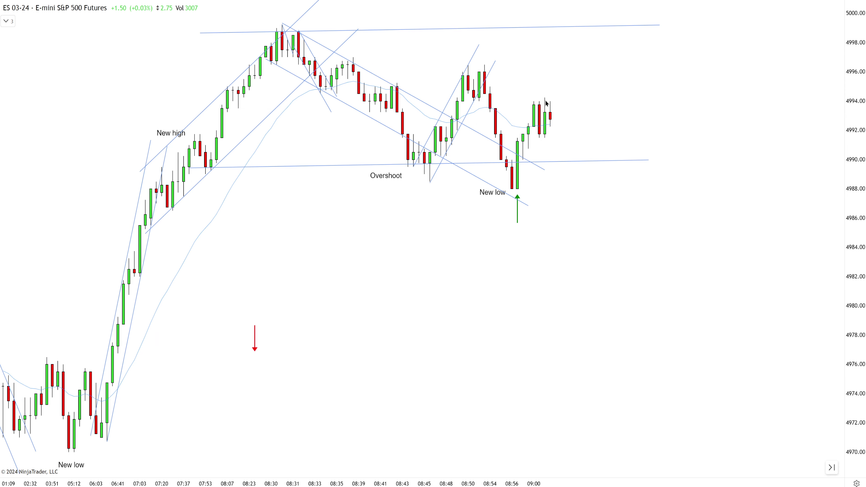
# Add a rising line from the latest low, reset the horizontal line to 4990, and draw a black up-arrow
pyautogui.click(517, 188)
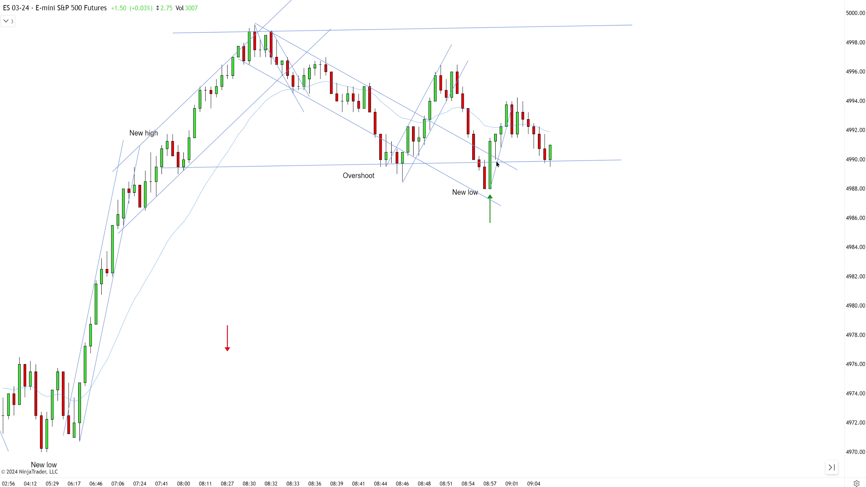
pyautogui.click(460, 163)
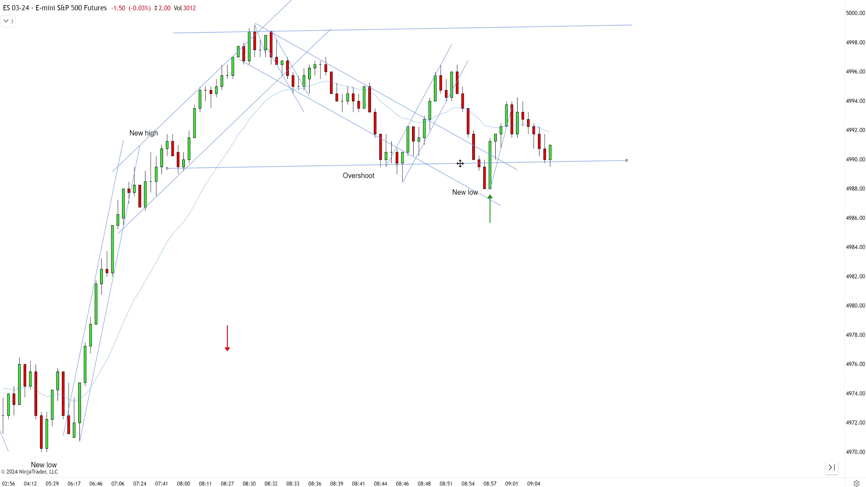
pyautogui.moveTo(459, 163); pyautogui.dragTo(465, 172)
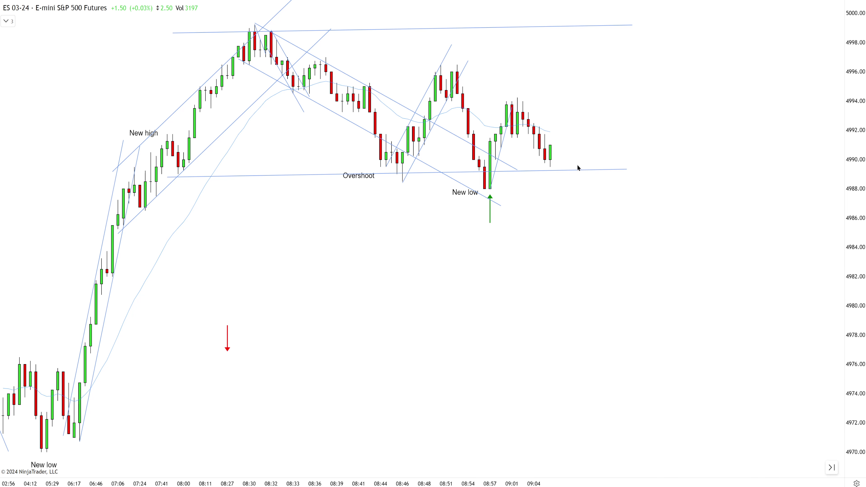
pyautogui.moveTo(568, 170); pyautogui.dragTo(566, 160)
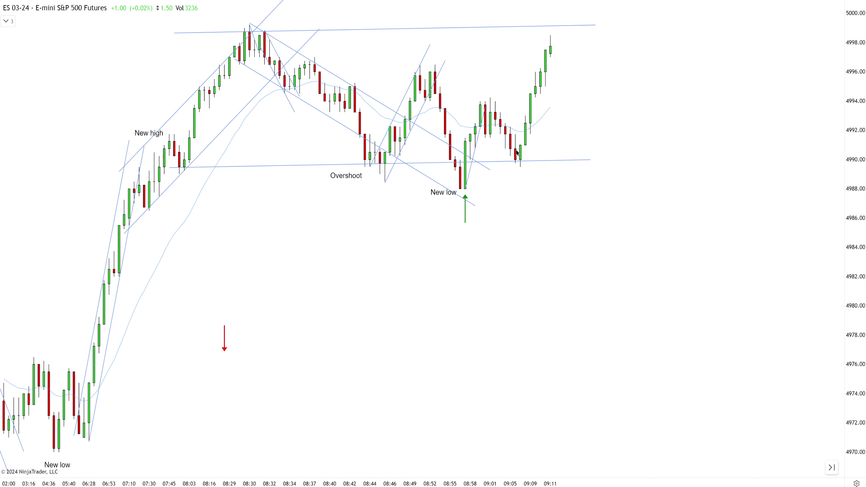
pyautogui.moveTo(139, 402)
pyautogui.mouseDown()
pyautogui.moveTo(218, 234)
pyautogui.moveTo(230, 183)
pyautogui.mouseUp()
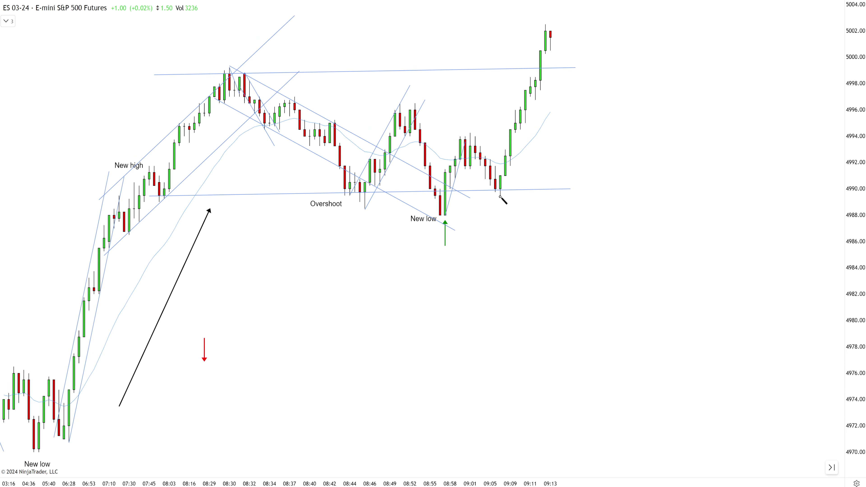
# Draw a steep trend line from the 09:05 low near 4990 up toward 5003
pyautogui.moveTo(500, 197)
pyautogui.mouseDown()
pyautogui.moveTo(576, 13)
pyautogui.moveTo(545, 31)
pyautogui.mouseUp()
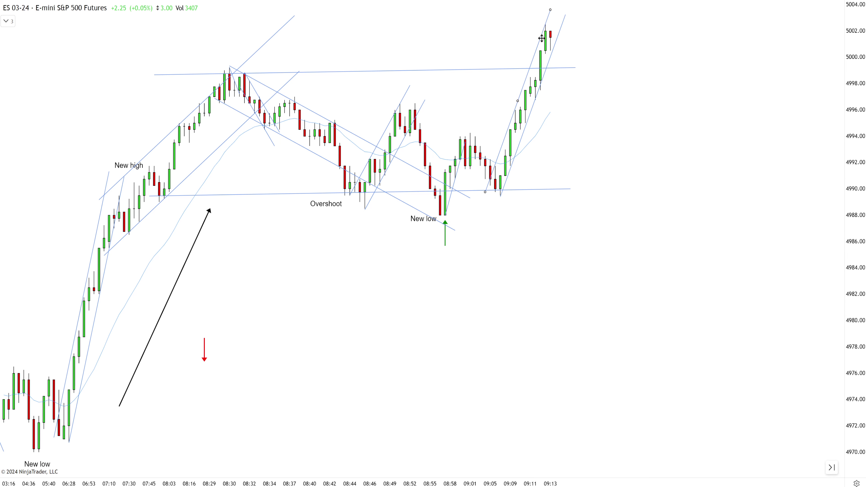
pyautogui.click(702, 99)
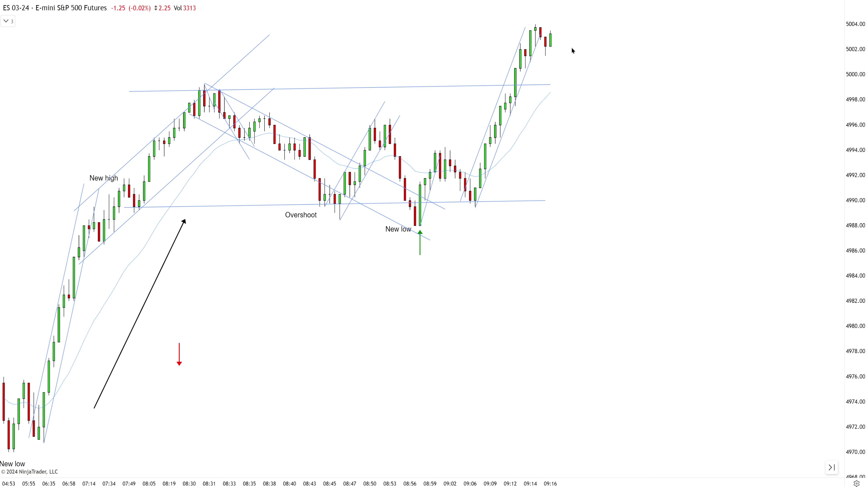
pyautogui.scroll(-1, 557, 39)
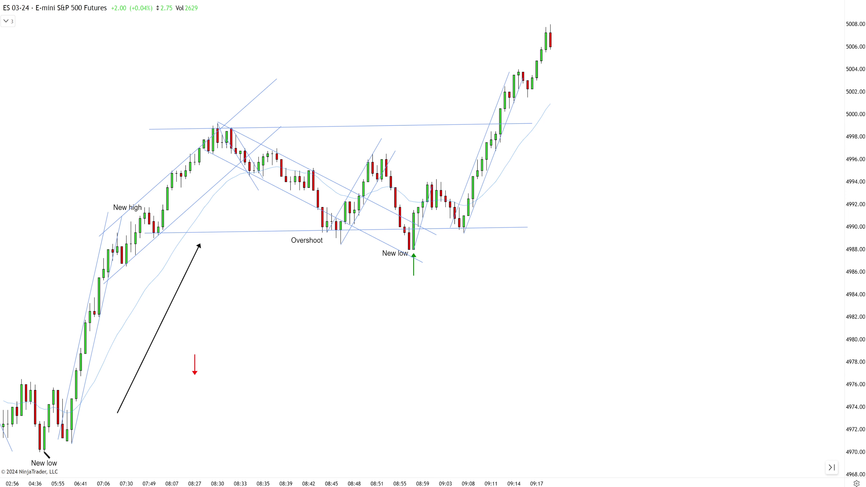
# Draw an arrow from the bottom New low to the 08:30 high and copy it to the later New low
pyautogui.click(44, 450)
pyautogui.click(212, 124)
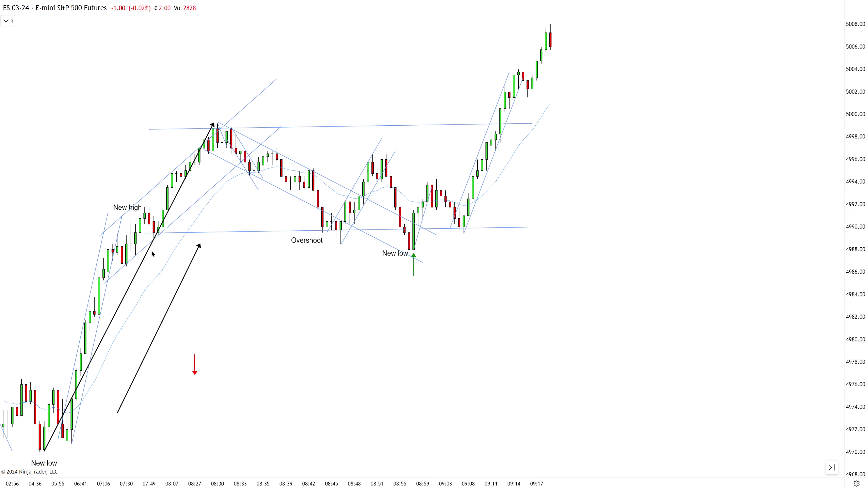
pyautogui.moveTo(150, 254); pyautogui.dragTo(503, 76)
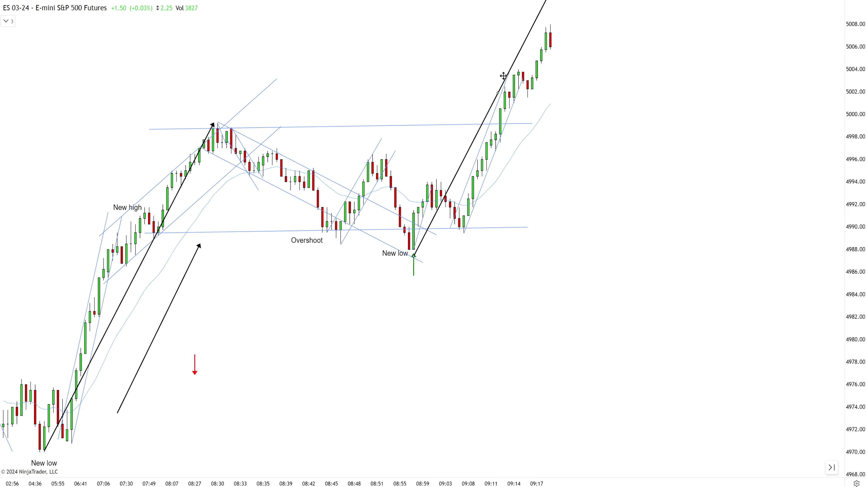
pyautogui.moveTo(844, 61); pyautogui.dragTo(849, 158)
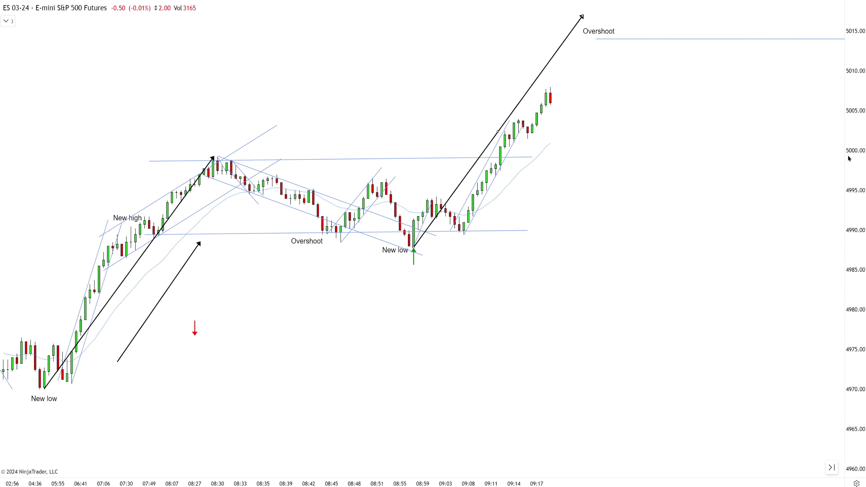
pyautogui.doubleClick(856, 120)
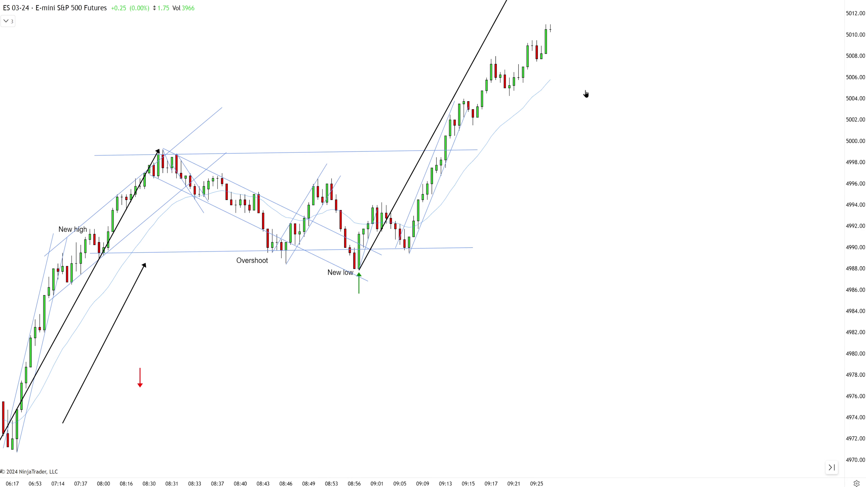
# Draw a rising channel along the latest rally with a parallel line above it
pyautogui.click(440, 154)
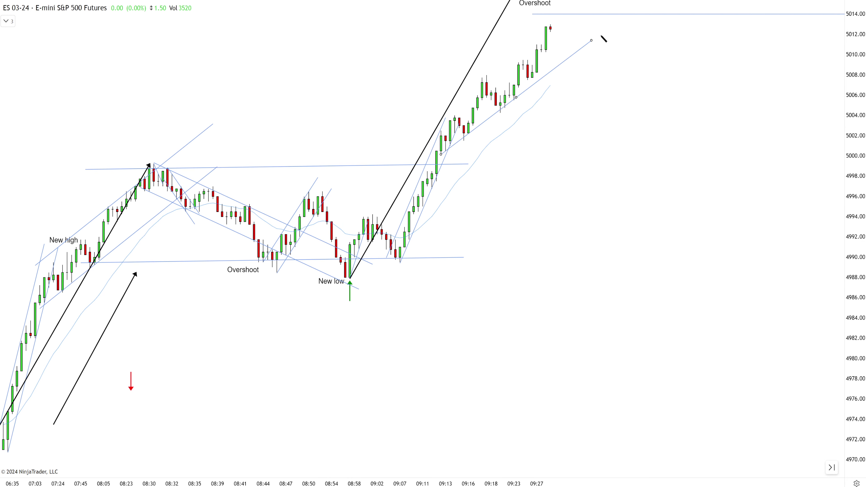
pyautogui.click(618, 12)
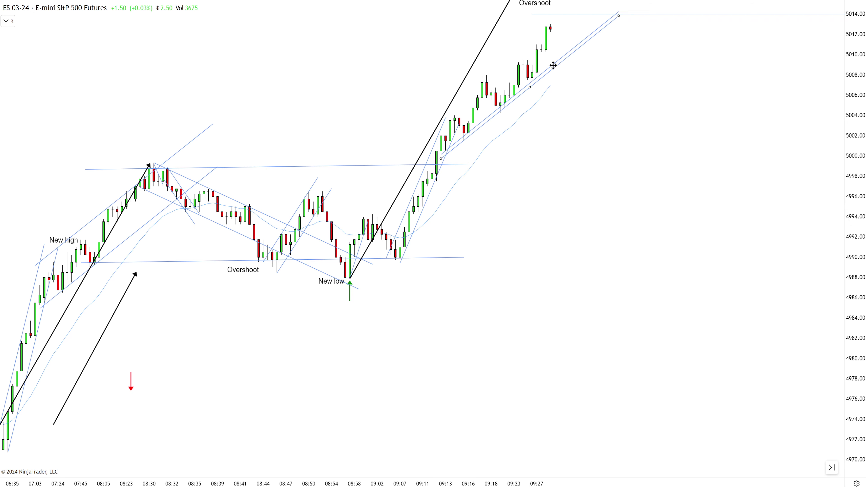
pyautogui.click(535, 37)
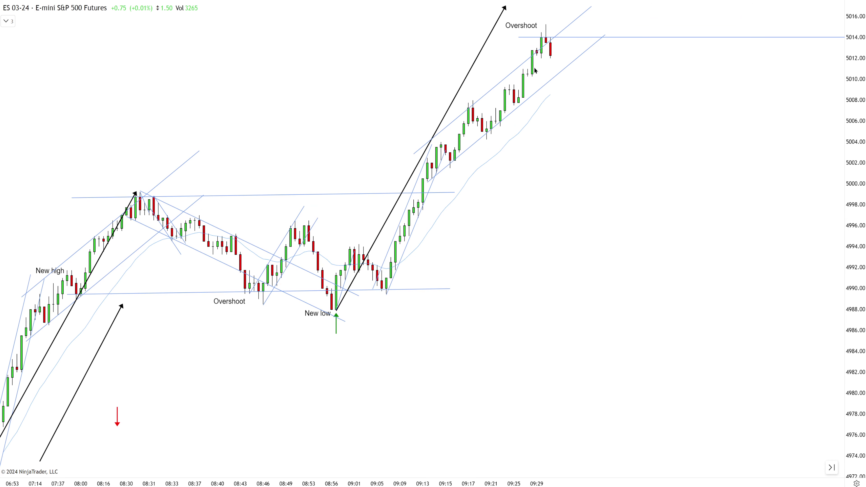
pyautogui.scroll(-3, 552, 61)
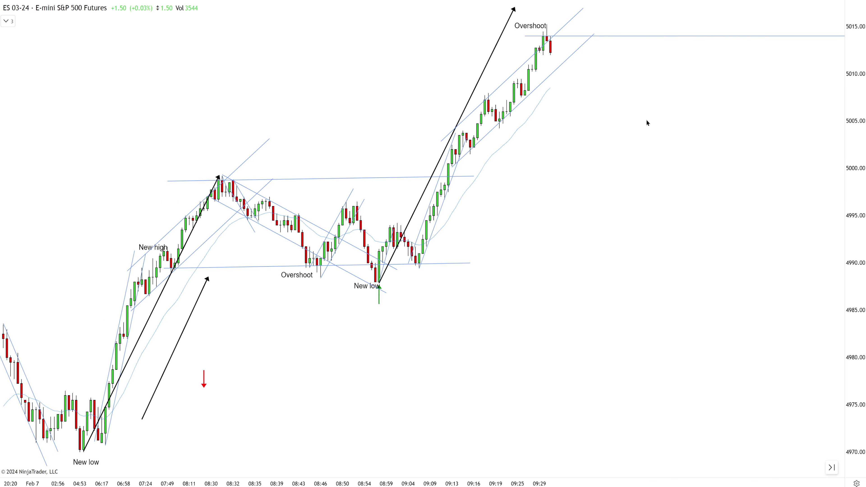
# Draw a long ray channel from the early New low across the session and nudge the top Overshoot label
pyautogui.click(83, 450)
pyautogui.click(426, 259)
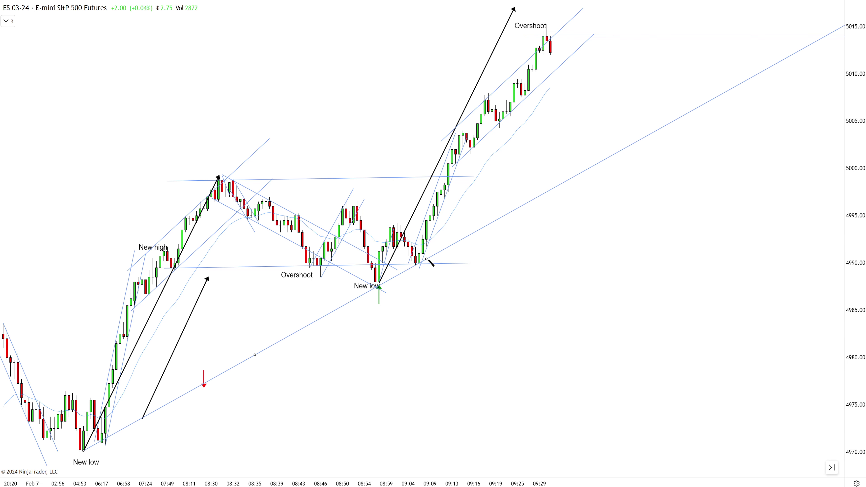
pyautogui.moveTo(354, 299); pyautogui.dragTo(289, 144)
pyautogui.click(584, 237)
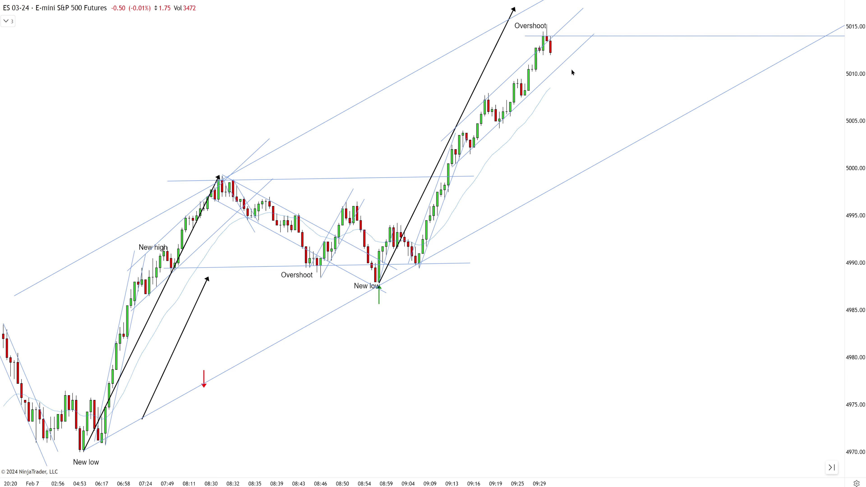
pyautogui.scroll(3, 611, 117)
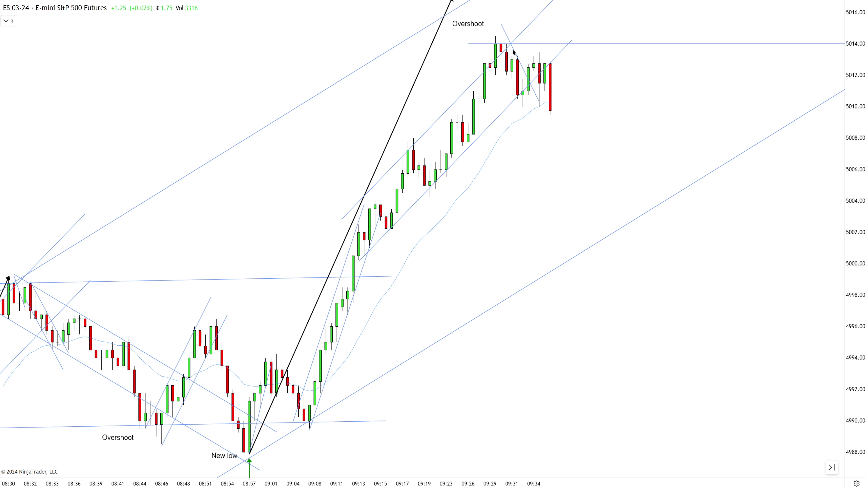
pyautogui.moveTo(472, 28); pyautogui.dragTo(506, 70)
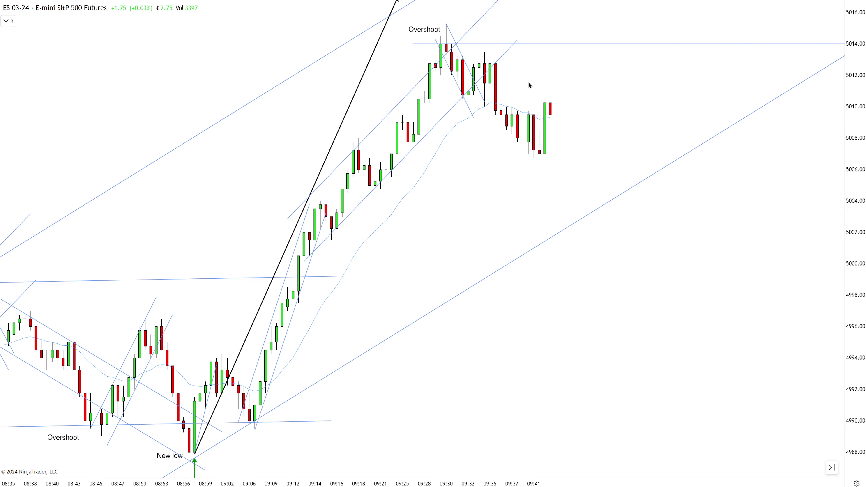
# Draw a black arrow down from the 5015 Overshoot high and copy it onto the second down leg
pyautogui.moveTo(446, 24); pyautogui.dragTo(467, 108)
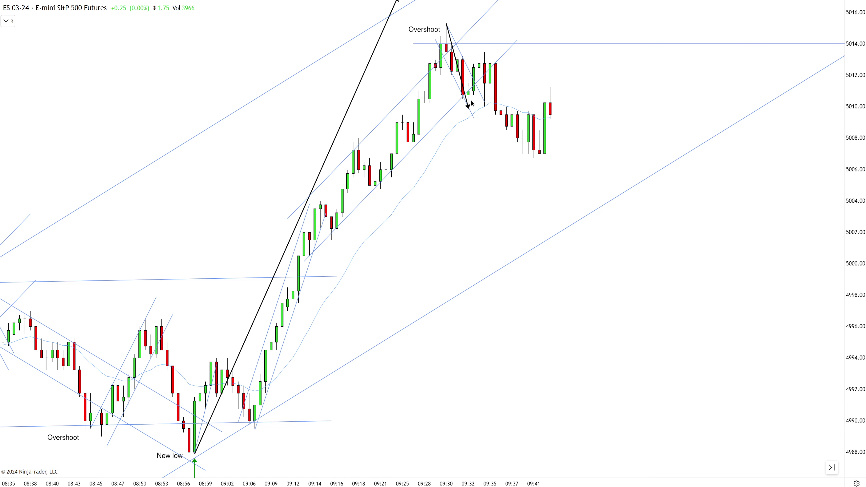
pyautogui.click(455, 58)
pyautogui.moveTo(455, 59); pyautogui.dragTo(504, 102)
pyautogui.click(539, 74)
pyautogui.scroll(-5, 503, 178)
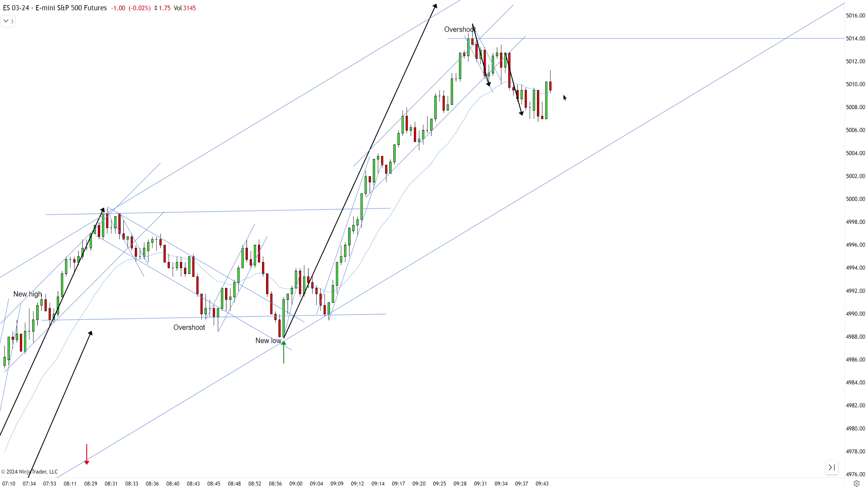
pyautogui.scroll(3, 564, 97)
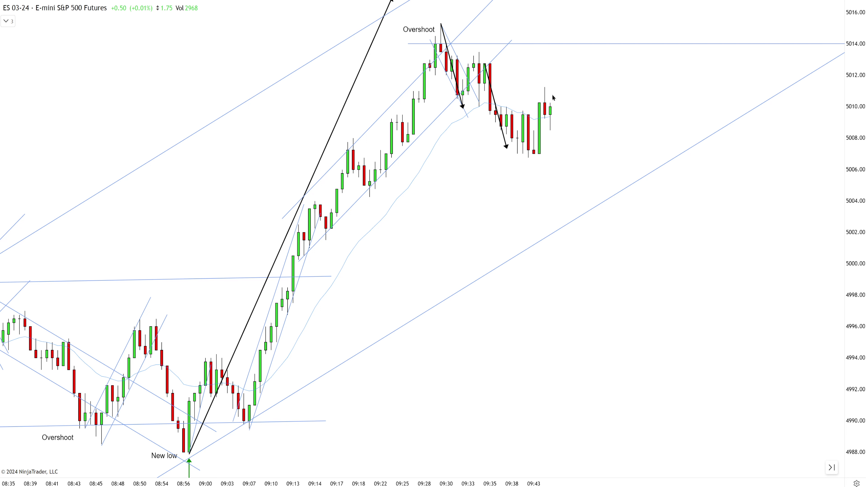
# Place a green up-arrow under the 5007 higher low with an 'HL' text label below it
pyautogui.scroll(-2, 553, 117)
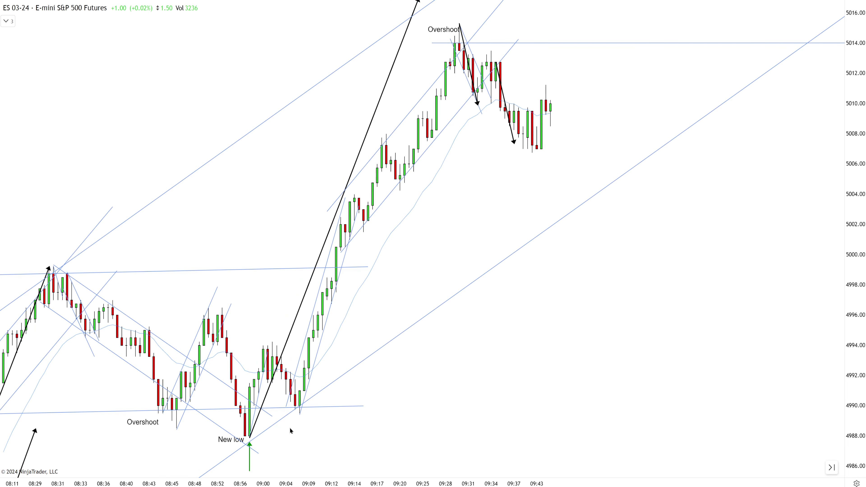
pyautogui.click(550, 130)
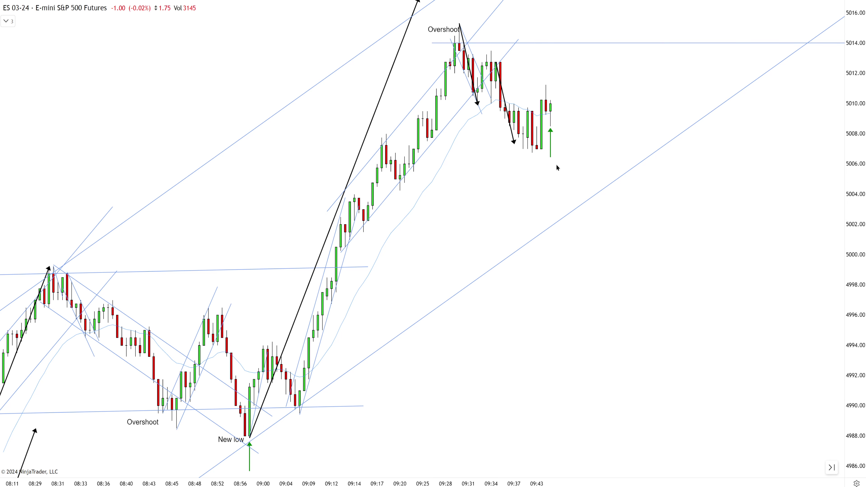
pyautogui.click(551, 170)
pyautogui.write('HL')
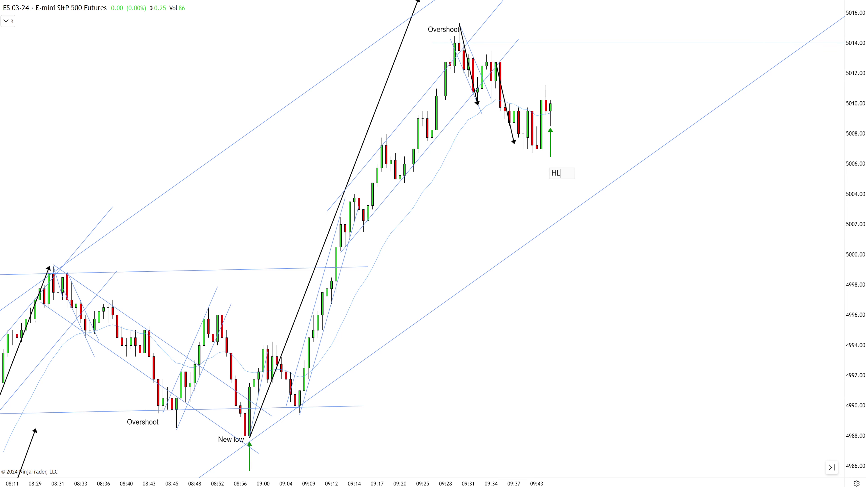
pyautogui.press('Return')
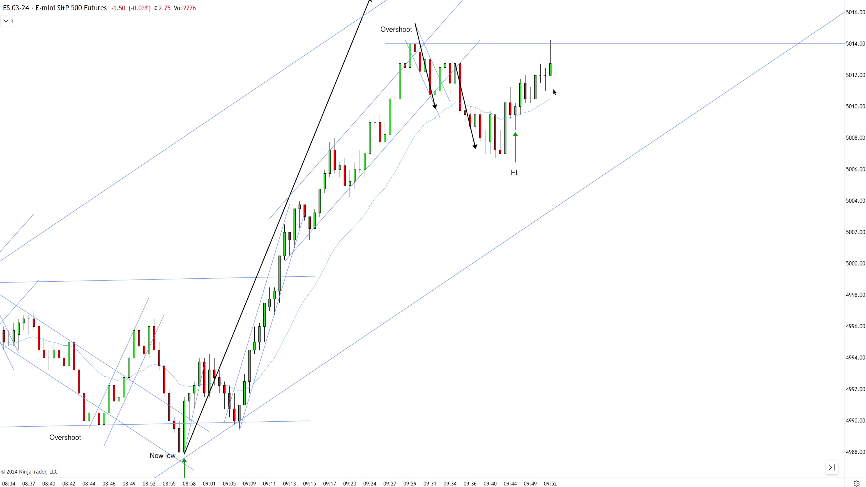
# Draw a line down from the 09:52 high, then copy the horizontal line and diagonal lower
pyautogui.scroll(1, 546, 75)
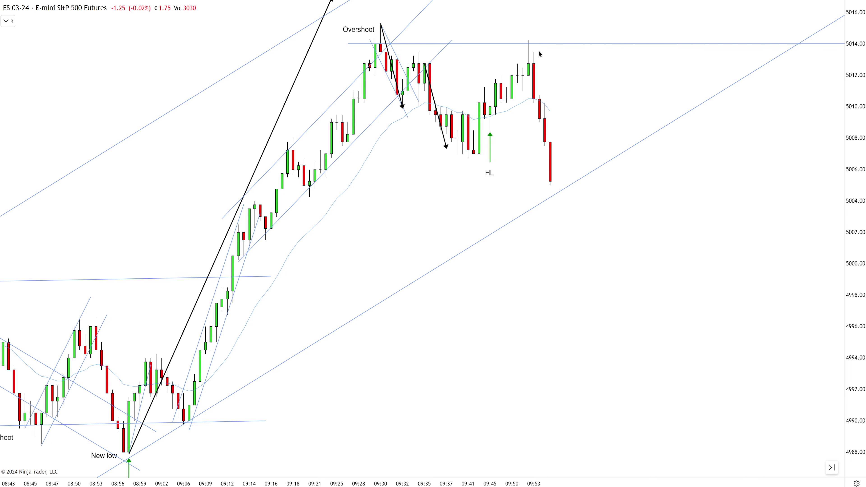
pyautogui.click(533, 53)
pyautogui.click(561, 186)
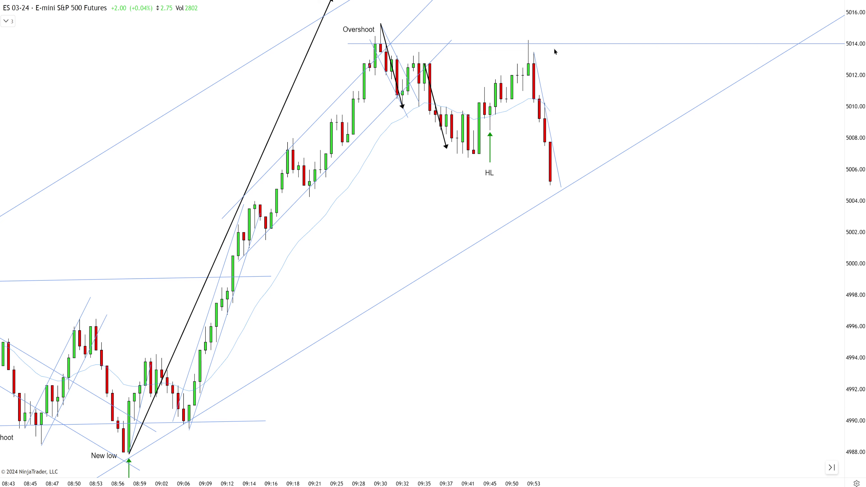
pyautogui.moveTo(557, 44); pyautogui.dragTo(546, 156)
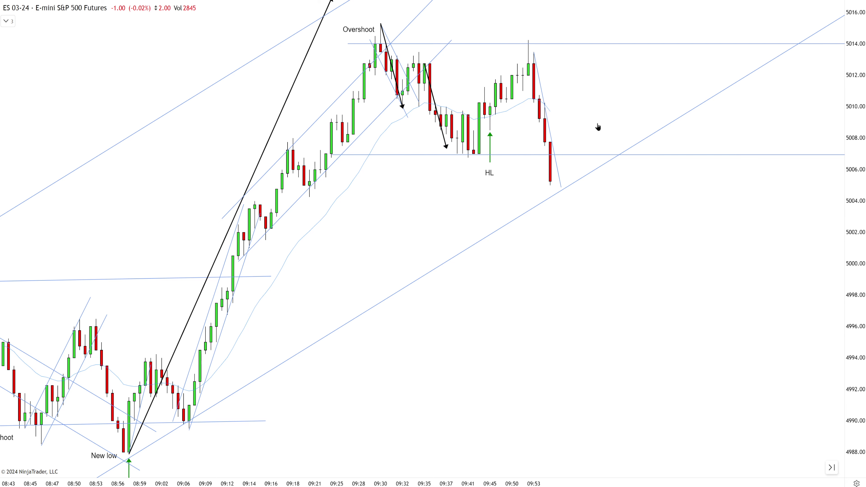
pyautogui.click(571, 130)
pyautogui.click(539, 125)
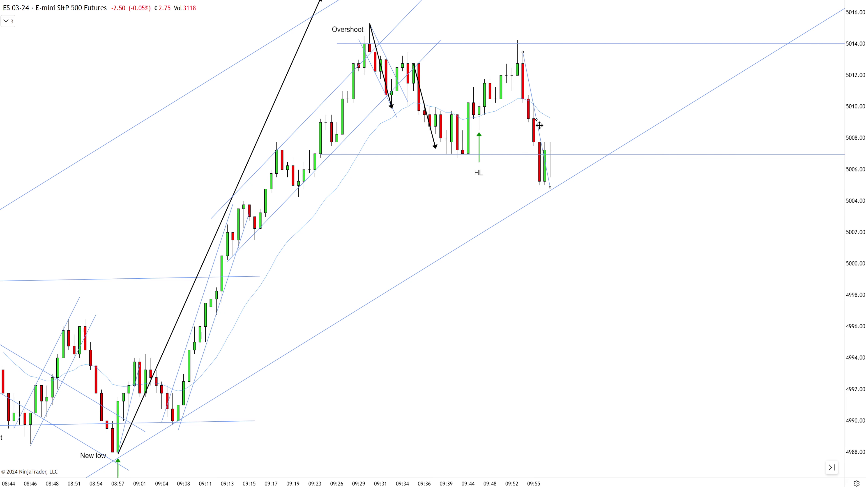
pyautogui.moveTo(544, 134); pyautogui.dragTo(533, 142)
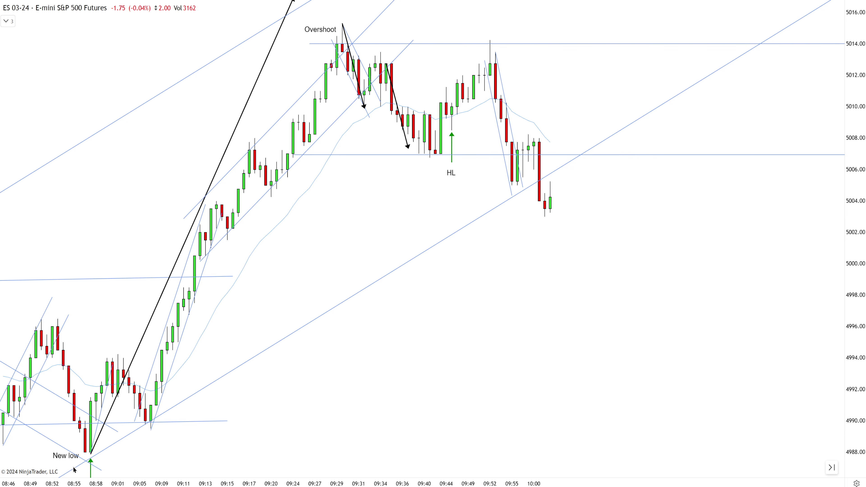
# Paste a 'New low' label at the 5003 low and lower the horizontal line to 5005
pyautogui.click(66, 455)
pyautogui.hotkey('ctrl', 'c')
pyautogui.hotkey('ctrl', 'v')
pyautogui.moveTo(514, 233); pyautogui.dragTo(531, 211)
pyautogui.click(554, 278)
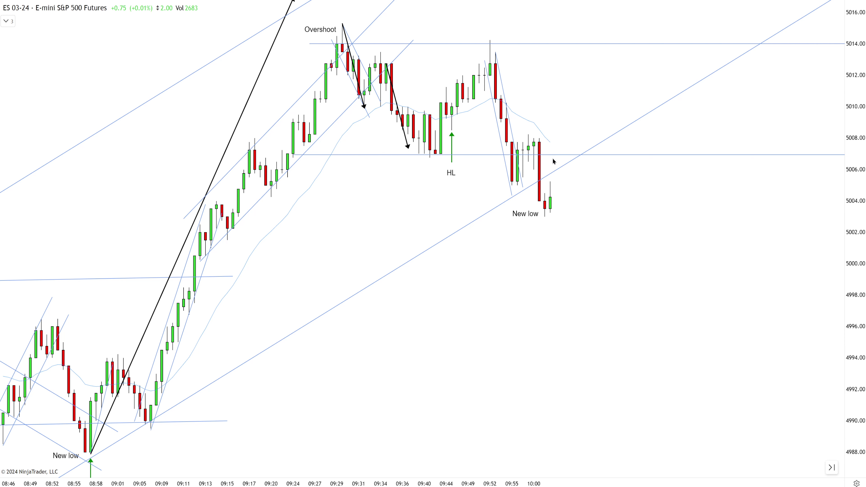
pyautogui.moveTo(553, 156); pyautogui.dragTo(552, 182)
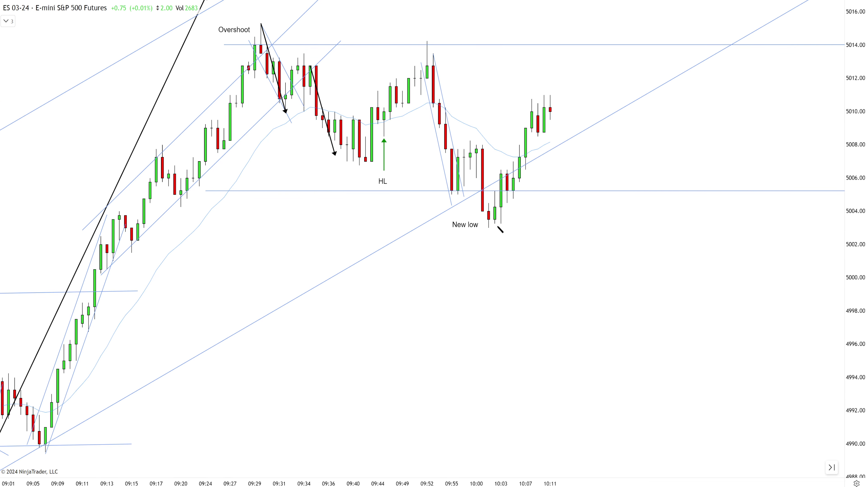
# Draw a trend line up the bounce from the new low with a parallel copy
pyautogui.click(495, 224)
pyautogui.click(580, 73)
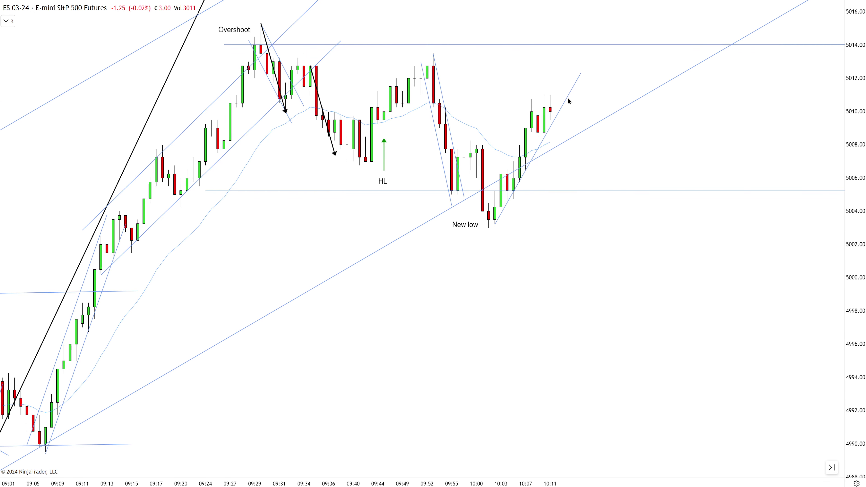
pyautogui.moveTo(562, 112); pyautogui.dragTo(543, 101)
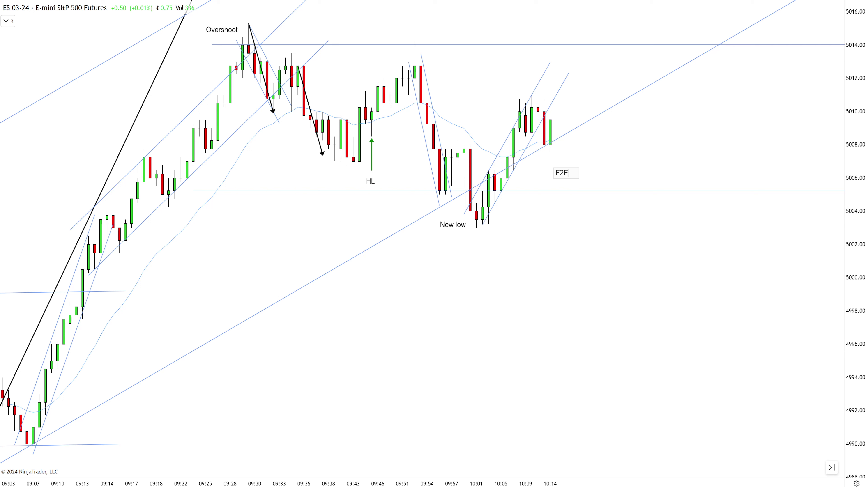
# Finish the 'F2ES' text label
pyautogui.write('S')
pyautogui.click(569, 160)
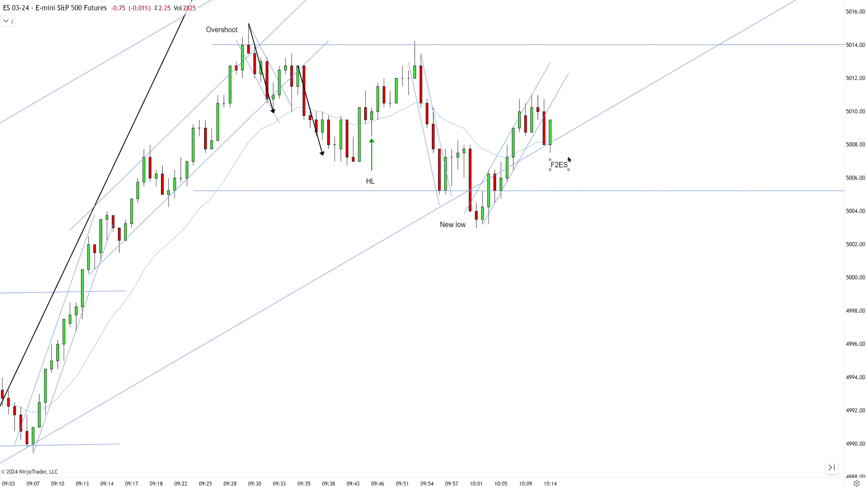
pyautogui.click(528, 133)
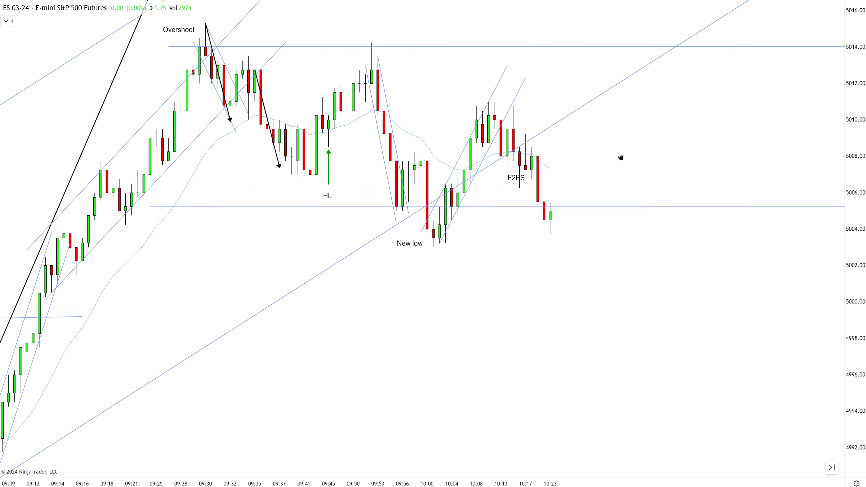
# Lower the support line to the new low and channel the decline from the 10:10 high
pyautogui.click(576, 212)
pyautogui.moveTo(575, 212); pyautogui.dragTo(573, 245)
pyautogui.moveTo(489, 103); pyautogui.dragTo(605, 257)
pyautogui.moveTo(537, 168); pyautogui.dragTo(518, 203)
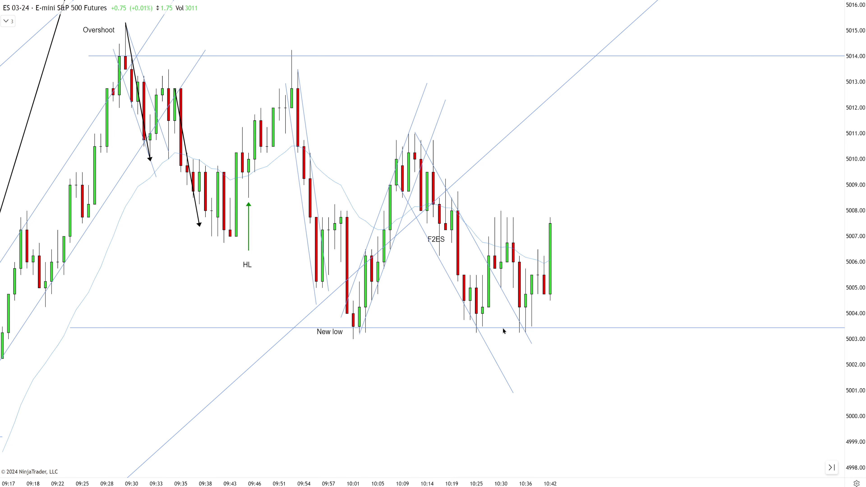
# Copy and paste the 'F2ES' label to create a second one
pyautogui.scroll(-3, 542, 298)
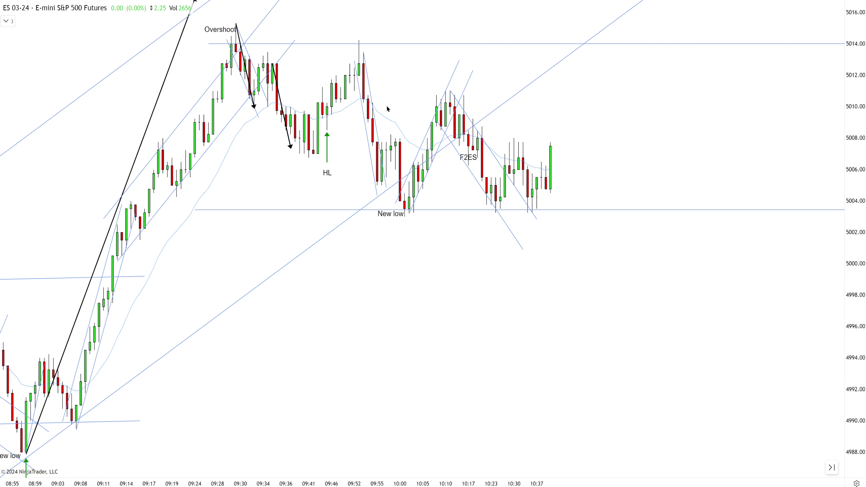
pyautogui.scroll(1, 597, 152)
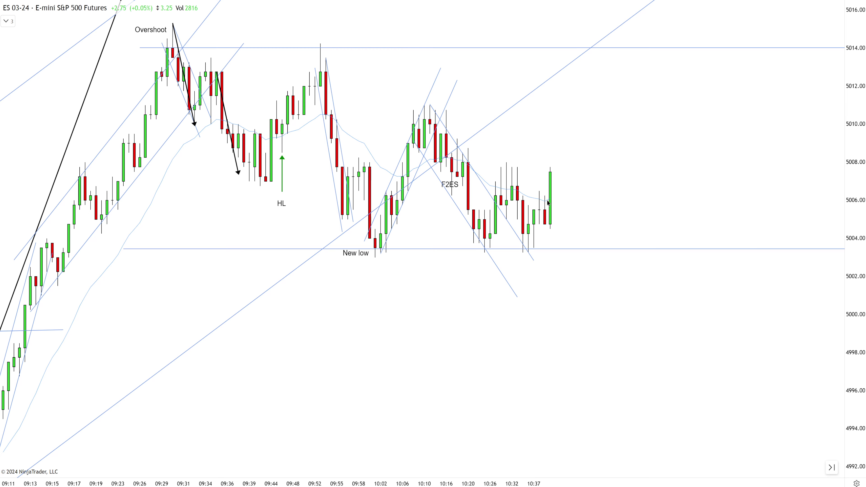
pyautogui.scroll(2, 680, 194)
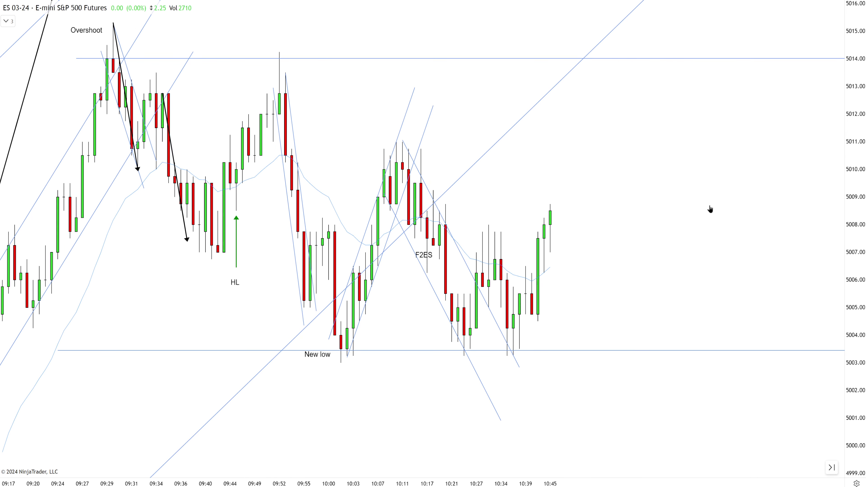
pyautogui.scroll(-2, 702, 208)
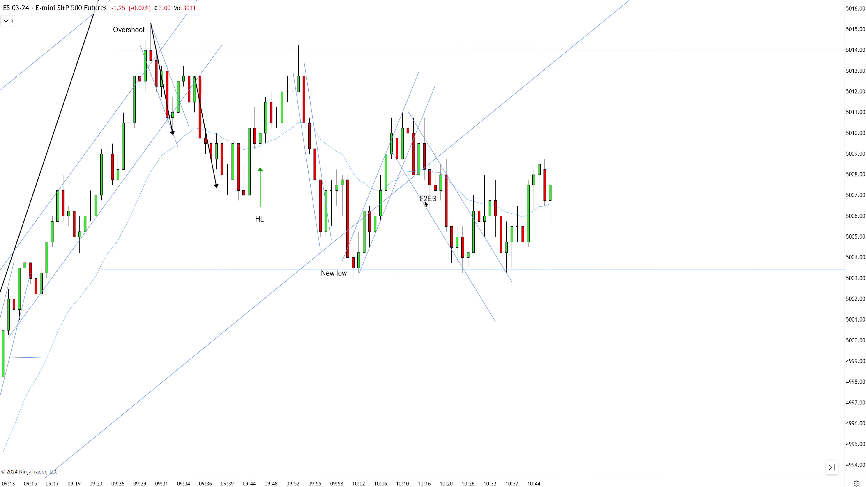
pyautogui.click(426, 200)
pyautogui.hotkey('ctrl', 'c')
pyautogui.hotkey('ctrl', 'v')
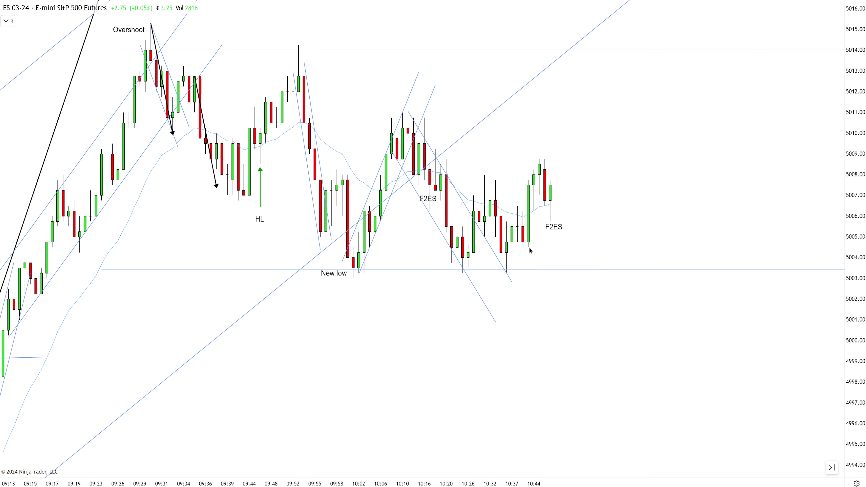
# Draw a rising trend line from the 10:37 low with a parallel channel copy
pyautogui.moveTo(507, 271); pyautogui.dragTo(523, 212)
pyautogui.moveTo(501, 272); pyautogui.dragTo(621, 144)
pyautogui.moveTo(538, 232); pyautogui.dragTo(519, 186)
# Copy the green up arrow from beneath HL to the new F2ES label
pyautogui.scroll(-5, 553, 243)
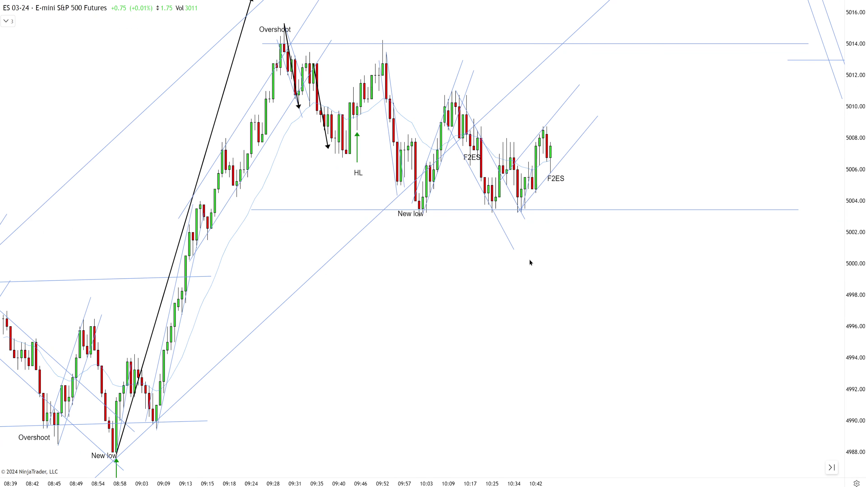
pyautogui.click(406, 99)
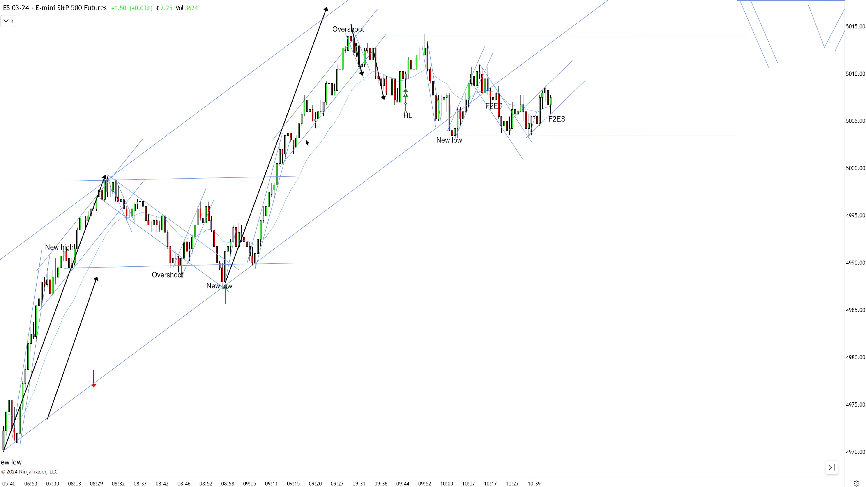
pyautogui.scroll(5, 602, 22)
pyautogui.moveTo(356, 156); pyautogui.dragTo(561, 225)
pyautogui.scroll(2, 597, 195)
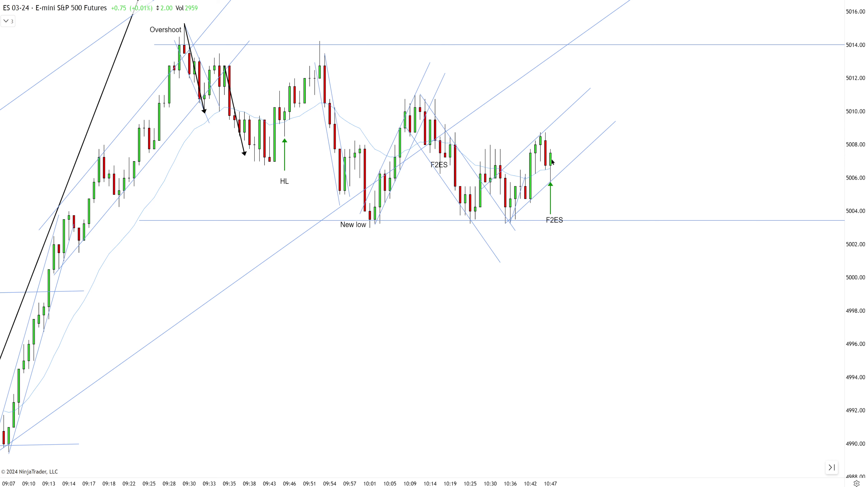
pyautogui.scroll(1, 552, 162)
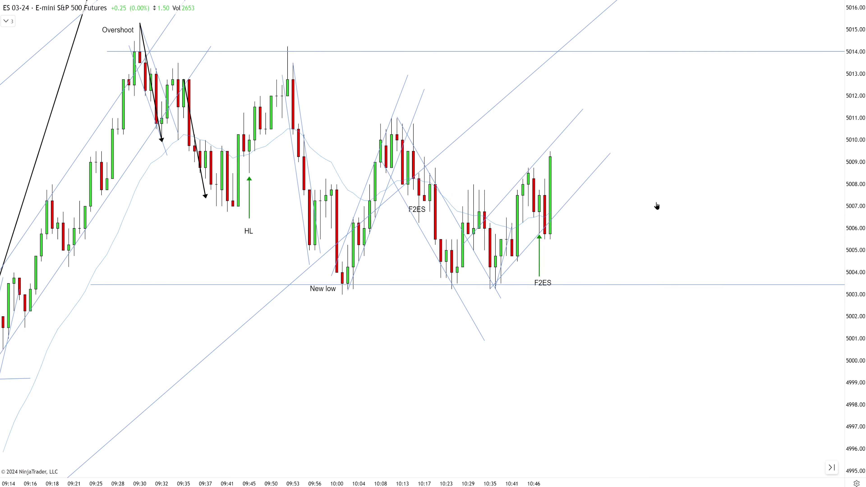
# Lower the green arrow slightly and draw a falling line from the 10:56 high
pyautogui.moveTo(543, 245); pyautogui.dragTo(542, 248)
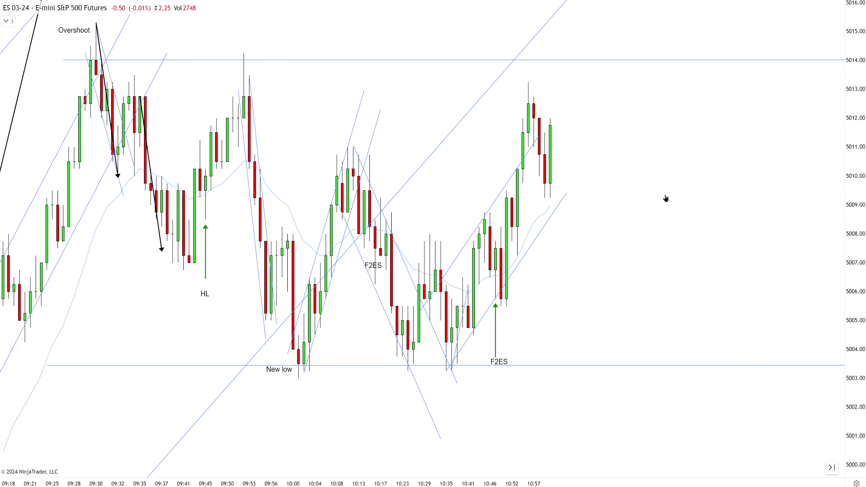
pyautogui.scroll(-2, 657, 192)
pyautogui.moveTo(530, 68); pyautogui.dragTo(556, 136)
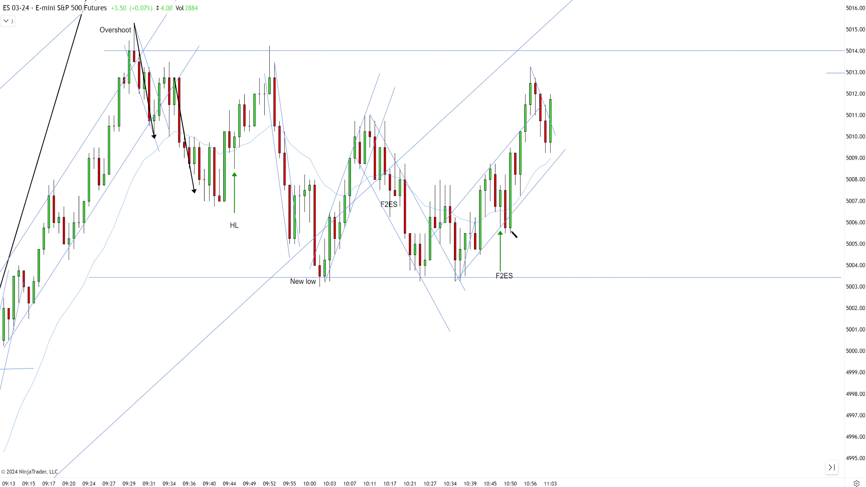
# Draw a rising trend line up the rally and a horizontal line at the range low
pyautogui.moveTo(510, 230); pyautogui.dragTo(540, 63)
pyautogui.click(516, 130)
pyautogui.scroll(2, 583, 127)
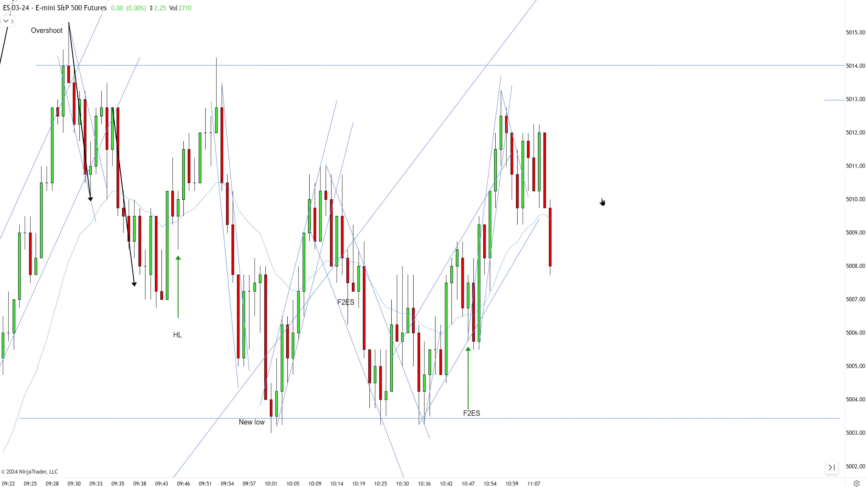
pyautogui.moveTo(495, 209)
pyautogui.mouseDown()
pyautogui.moveTo(584, 209)
pyautogui.moveTo(567, 218)
pyautogui.moveTo(623, 207)
pyautogui.moveTo(619, 126)
pyautogui.mouseUp()
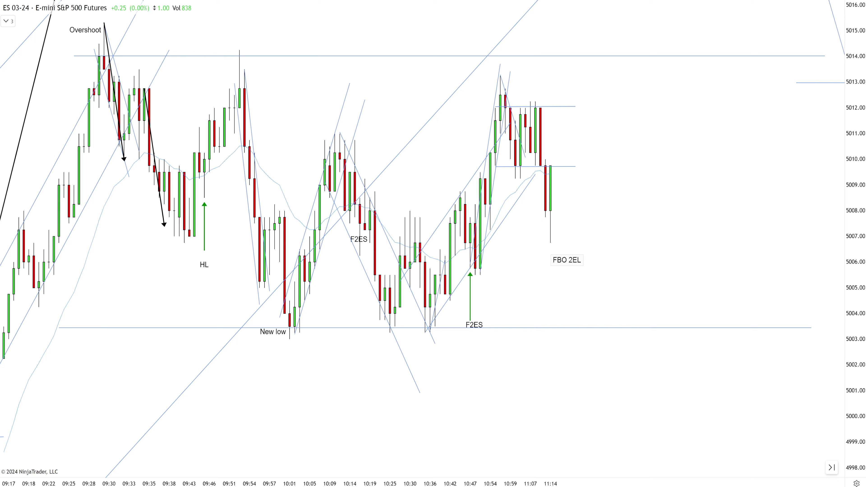
# Place the 'FBO 2EL' label and turn the adjusted trend line into a rising channel
pyautogui.click(553, 235)
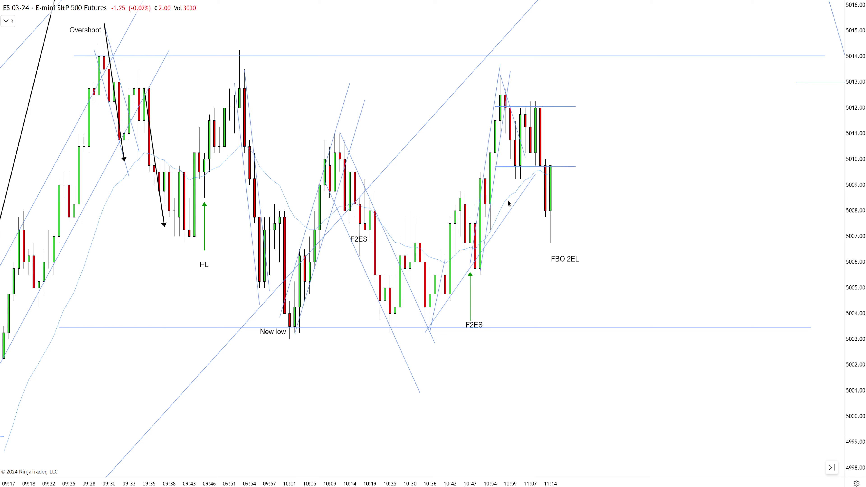
pyautogui.scroll(2, 457, 288)
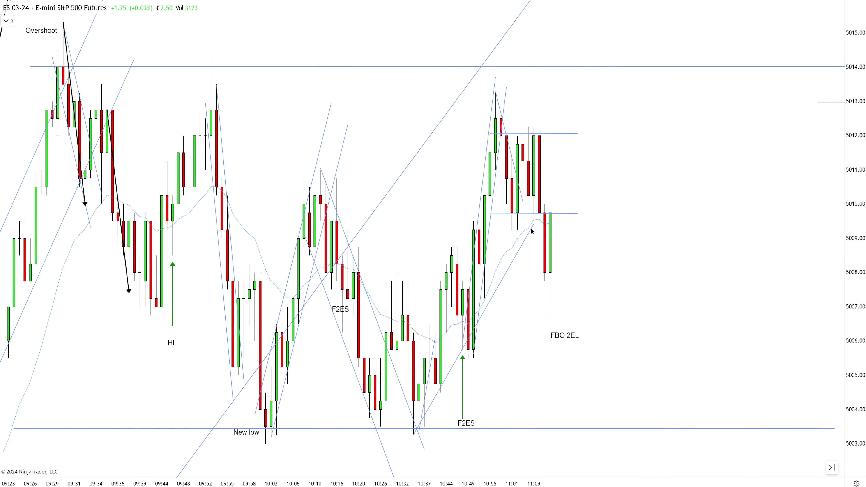
pyautogui.moveTo(533, 224); pyautogui.dragTo(626, 143)
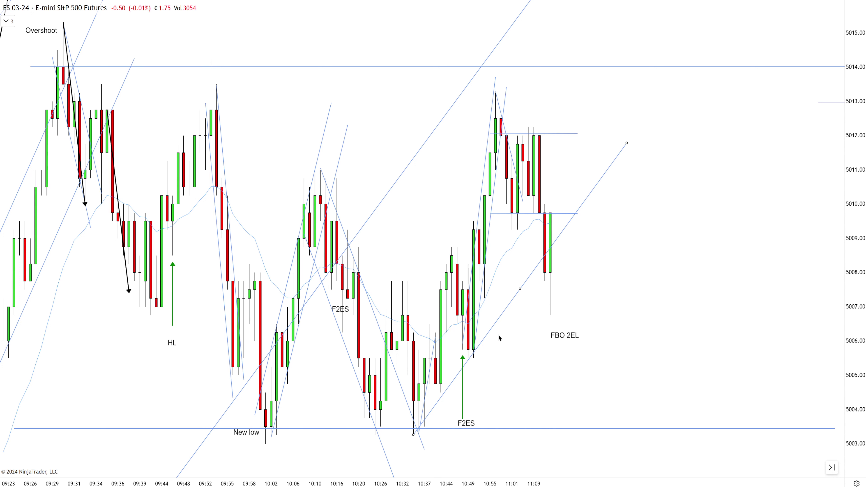
pyautogui.moveTo(506, 323); pyautogui.dragTo(433, 204)
pyautogui.press('Escape')
pyautogui.click(525, 281)
pyautogui.moveTo(626, 141); pyautogui.dragTo(588, 116)
pyautogui.moveTo(515, 249); pyautogui.dragTo(475, 204)
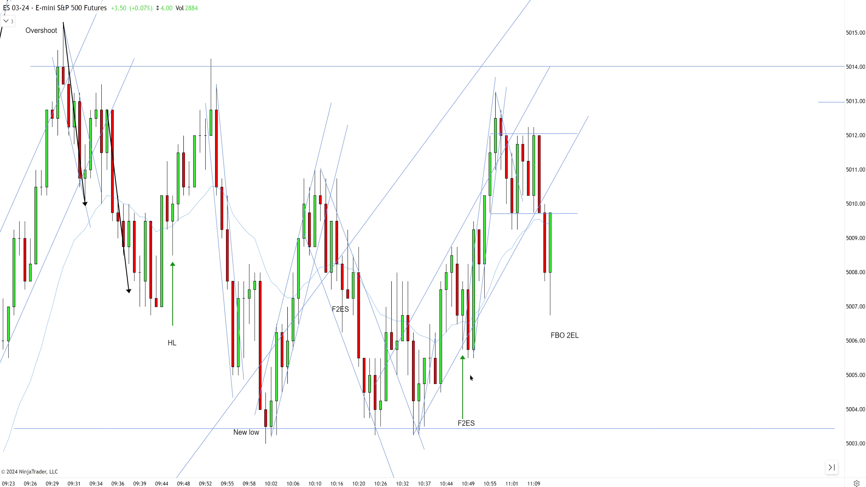
# Add a green up arrow at the FBO 2EL bar and two black down arrows off range highs
pyautogui.moveTo(462, 382); pyautogui.dragTo(558, 394)
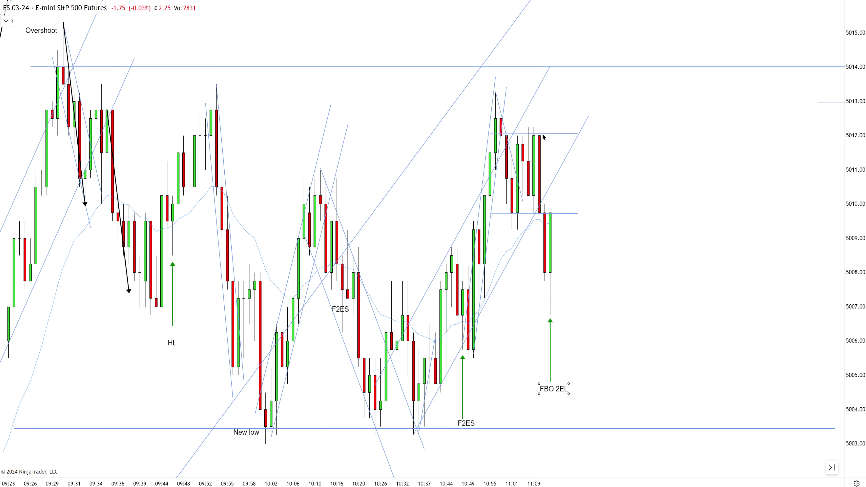
pyautogui.moveTo(511, 159); pyautogui.dragTo(504, 178)
pyautogui.moveTo(495, 93); pyautogui.dragTo(517, 212)
pyautogui.moveTo(528, 131); pyautogui.dragTo(544, 243)
# Draw a falling line from the latest high and a black down arrow near 5011
pyautogui.scroll(-1, 511, 229)
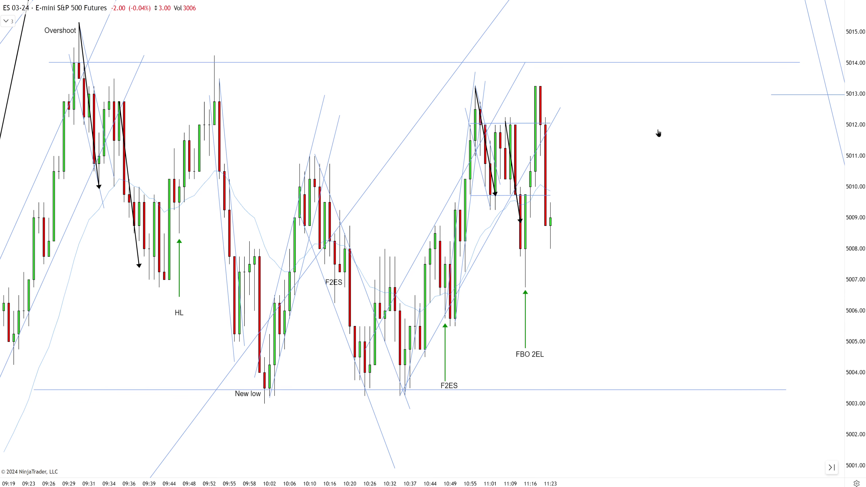
pyautogui.scroll(2, 656, 132)
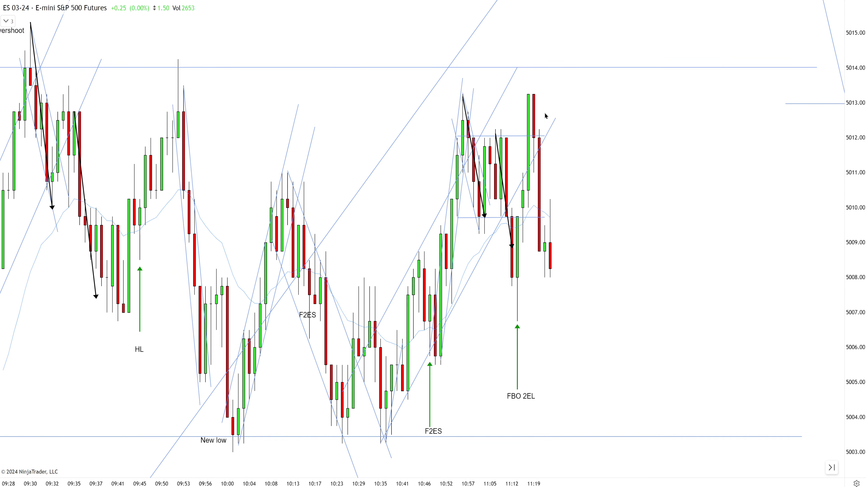
pyautogui.click(534, 92)
pyautogui.click(572, 375)
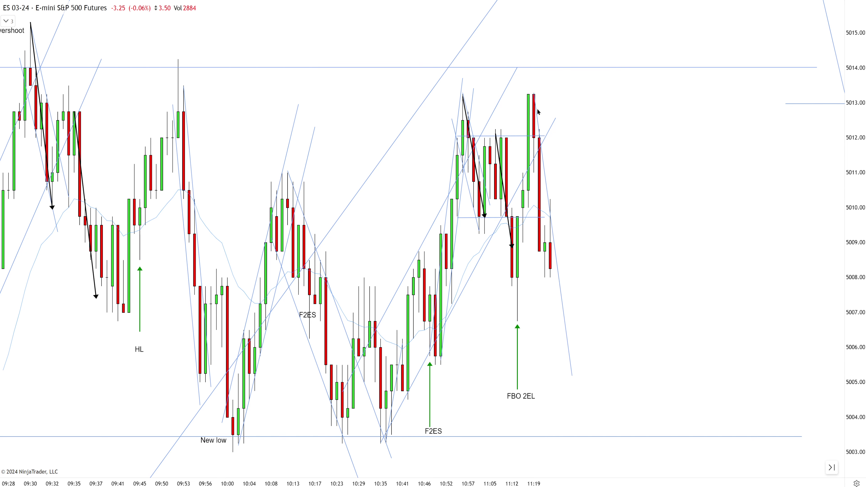
pyautogui.scroll(-1, 567, 211)
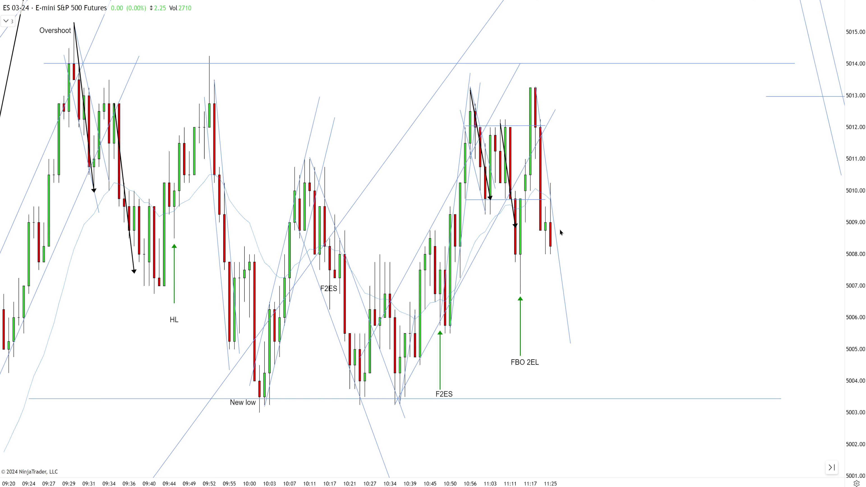
pyautogui.moveTo(550, 151); pyautogui.dragTo(553, 176)
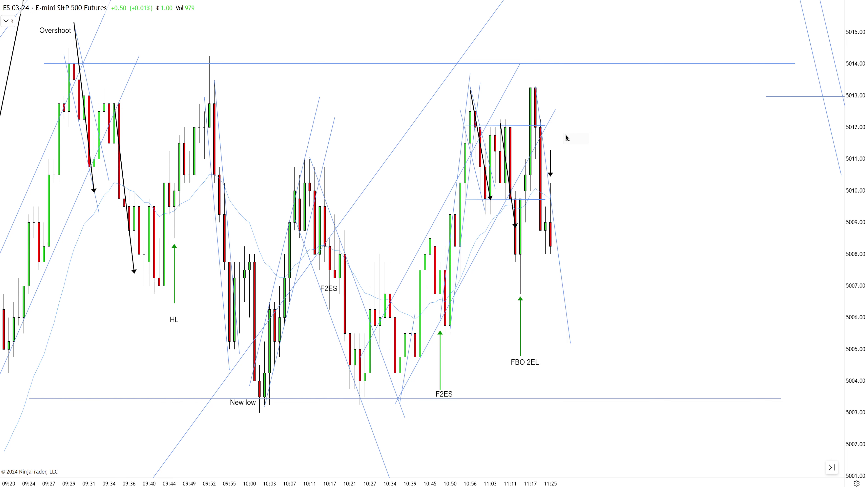
# Add an 'LH' text label above the down arrow
pyautogui.write('LH')
pyautogui.moveTo(571, 137); pyautogui.dragTo(556, 146)
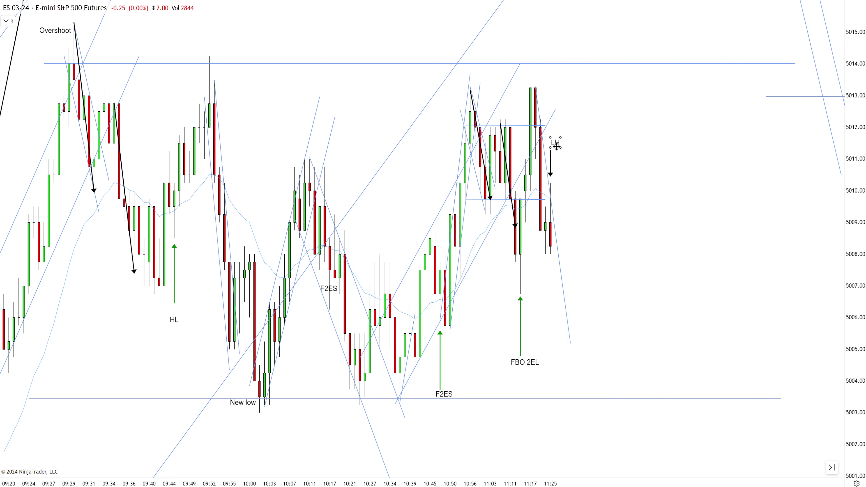
pyautogui.click(544, 214)
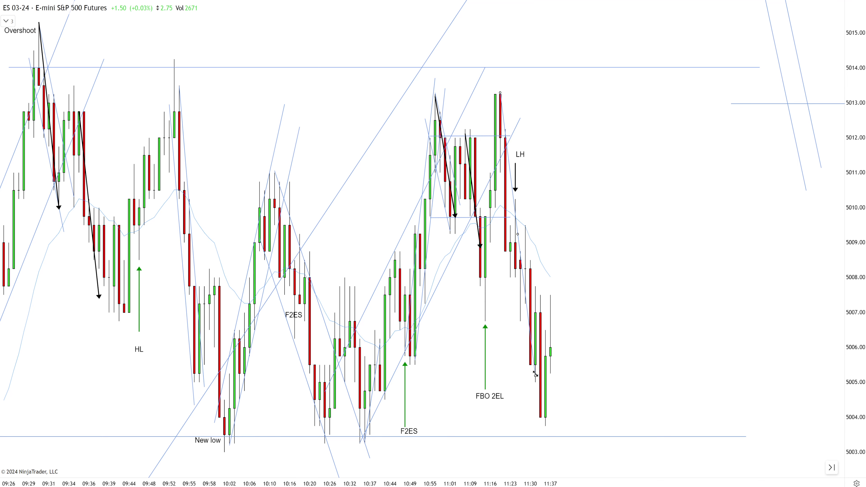
# Redraw the falling line from the 11:16 high and copy 'New low' under the 5003 low
pyautogui.moveTo(536, 374); pyautogui.dragTo(539, 454)
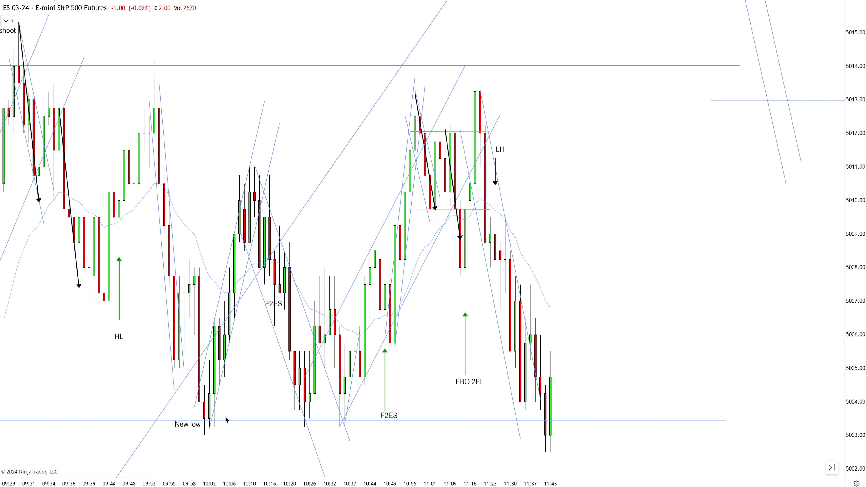
pyautogui.moveTo(200, 421); pyautogui.dragTo(534, 449)
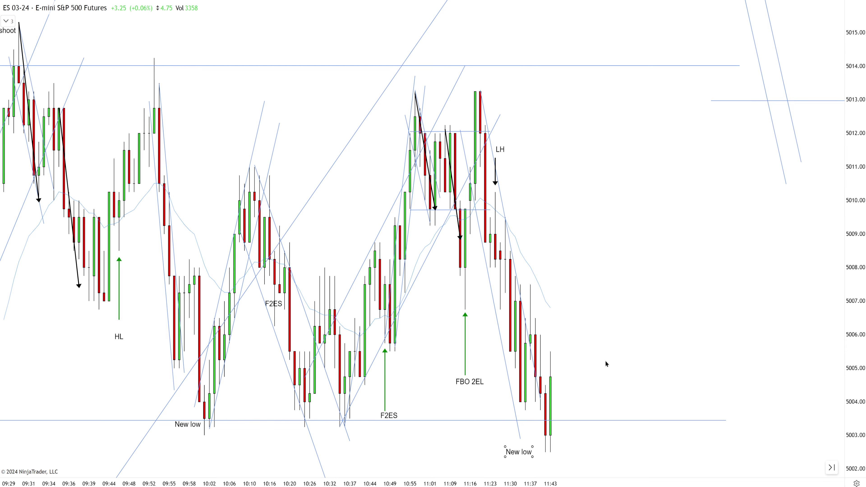
pyautogui.scroll(-3, 605, 360)
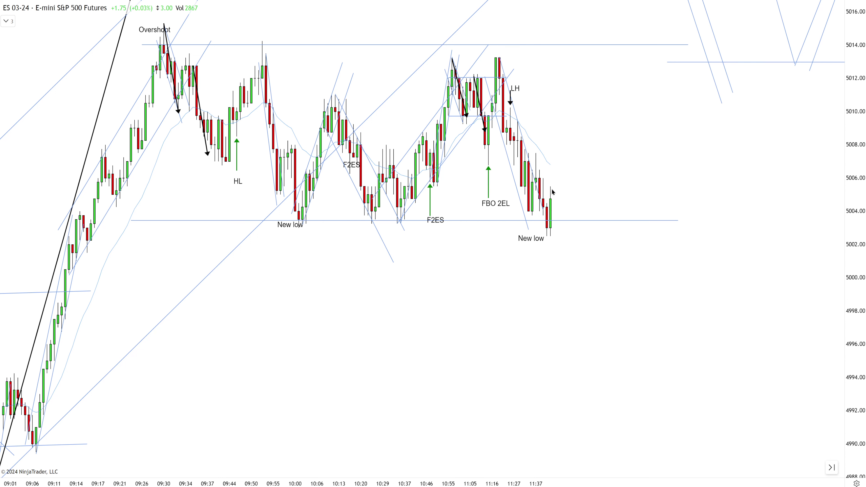
pyautogui.scroll(1, 553, 231)
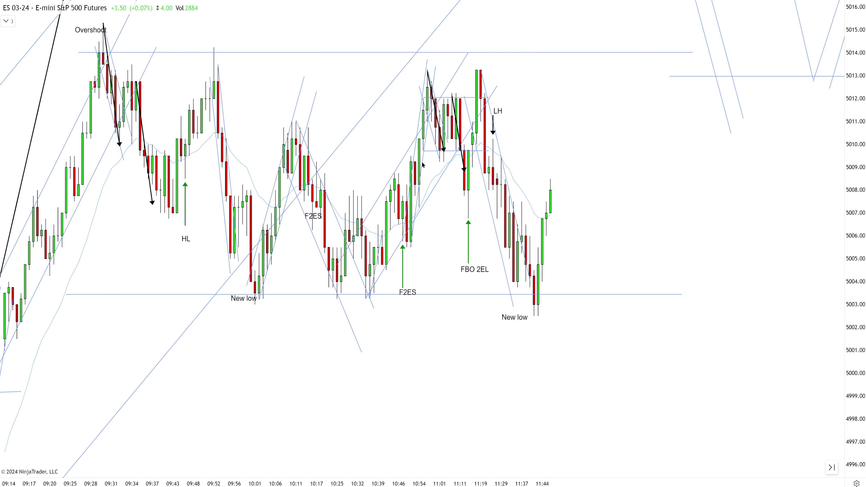
pyautogui.scroll(4, 629, 237)
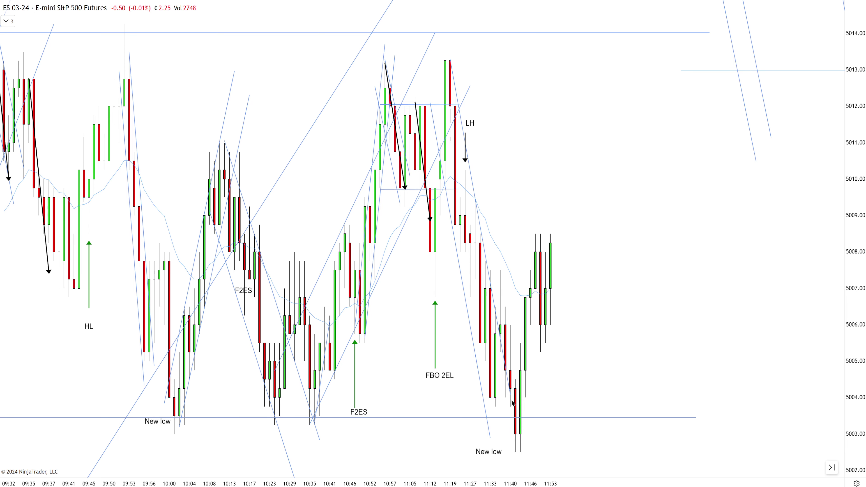
pyautogui.scroll(-1, 610, 346)
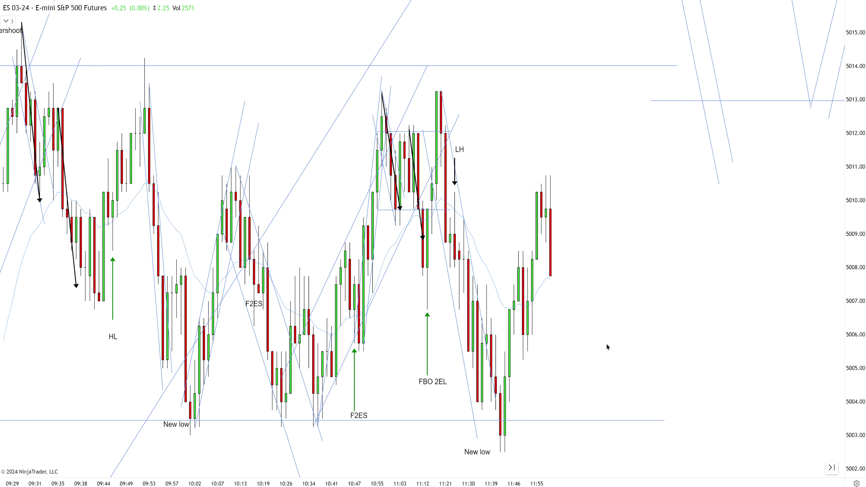
pyautogui.click(568, 144)
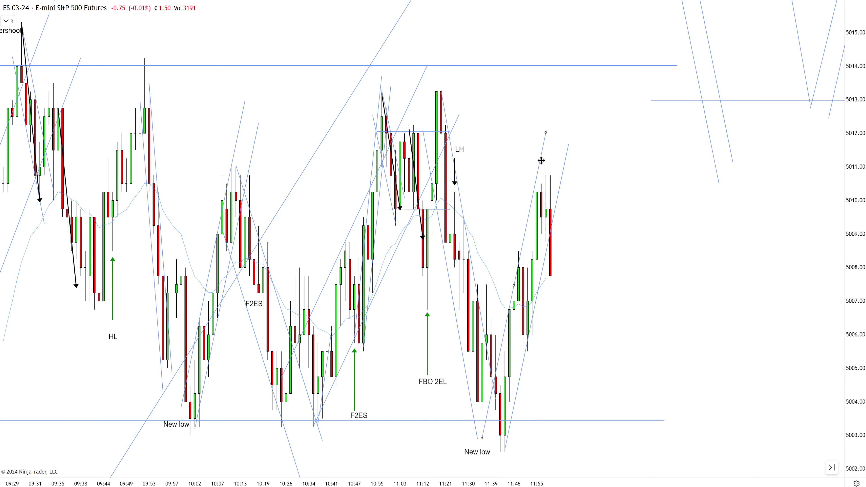
pyautogui.click(541, 158)
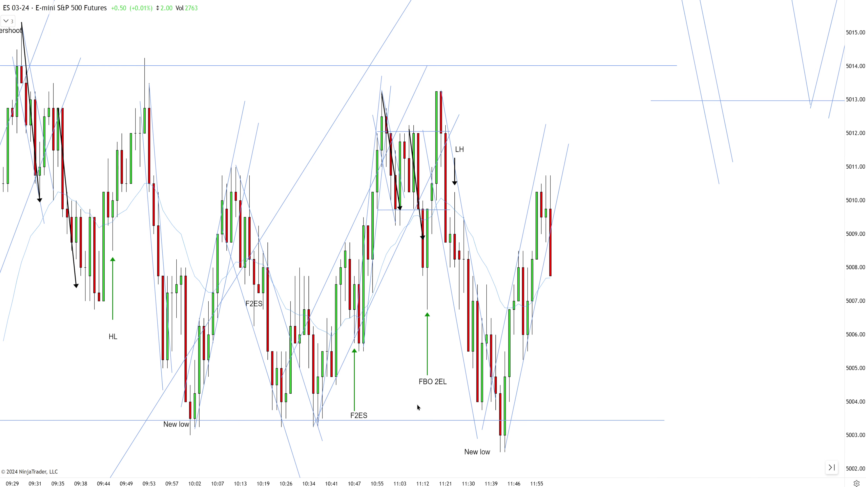
pyautogui.click(363, 418)
pyautogui.hotkey('ctrl', 'c')
pyautogui.hotkey('ctrl', 'v')
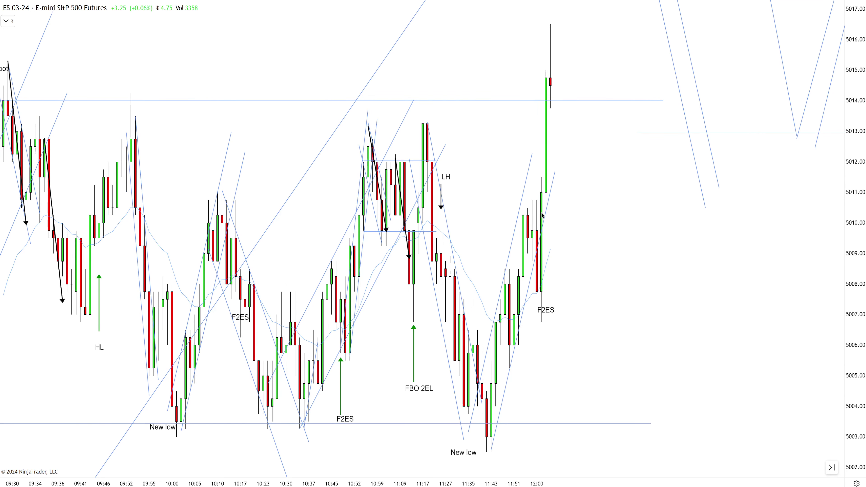
pyautogui.moveTo(545, 310); pyautogui.dragTo(546, 331)
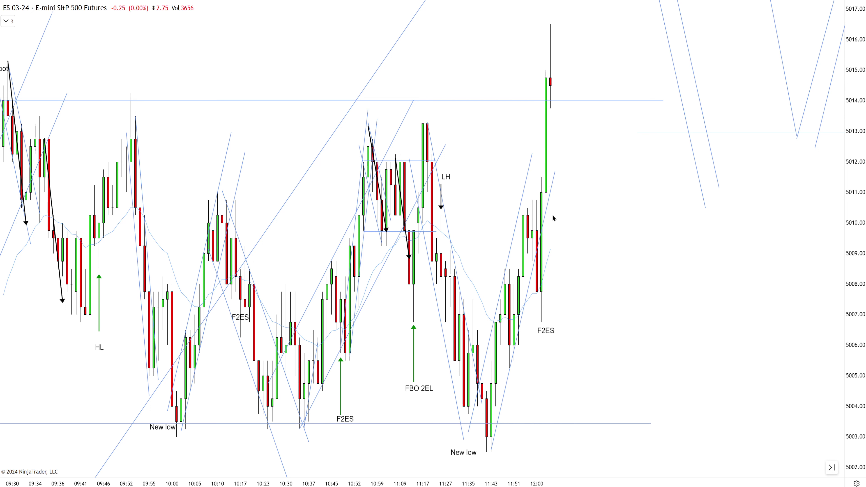
pyautogui.scroll(-5, 568, 227)
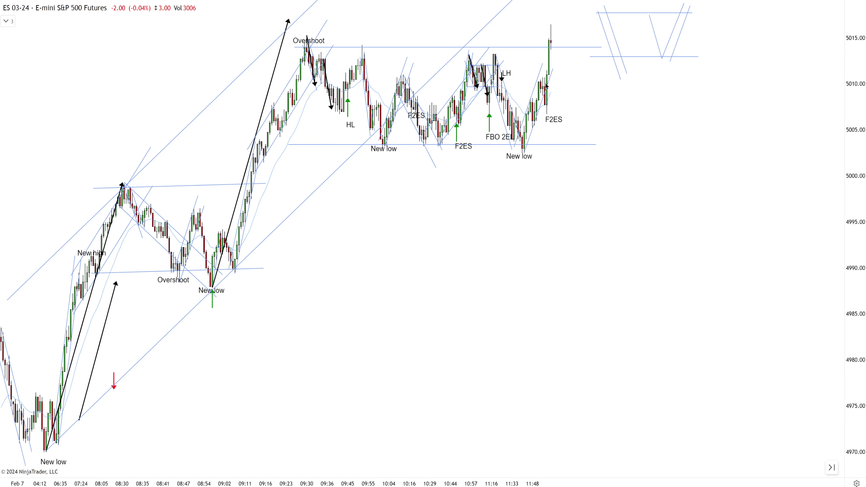
# Copy a 'New high' label above the 5016.5 spike high and mark it with a black down arrow
pyautogui.scroll(6, 545, 84)
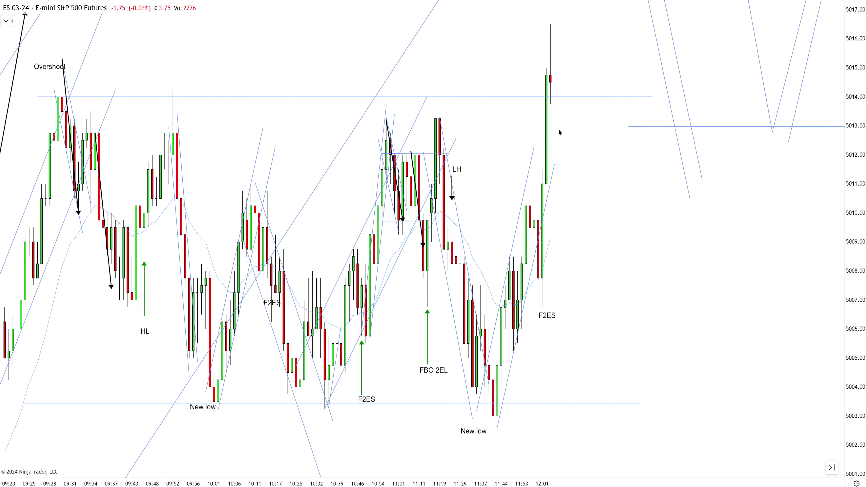
pyautogui.scroll(-1, 559, 130)
pyautogui.middleClick(408, 38)
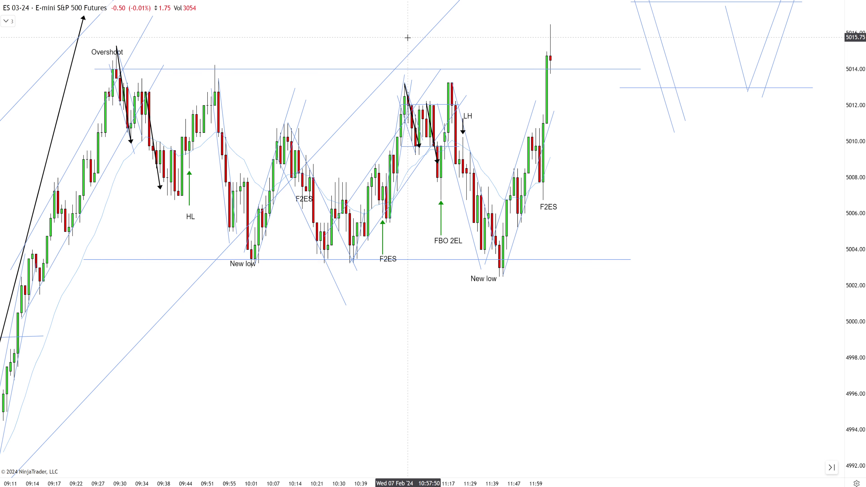
pyautogui.middleClick(408, 38)
pyautogui.scroll(-3, 440, 162)
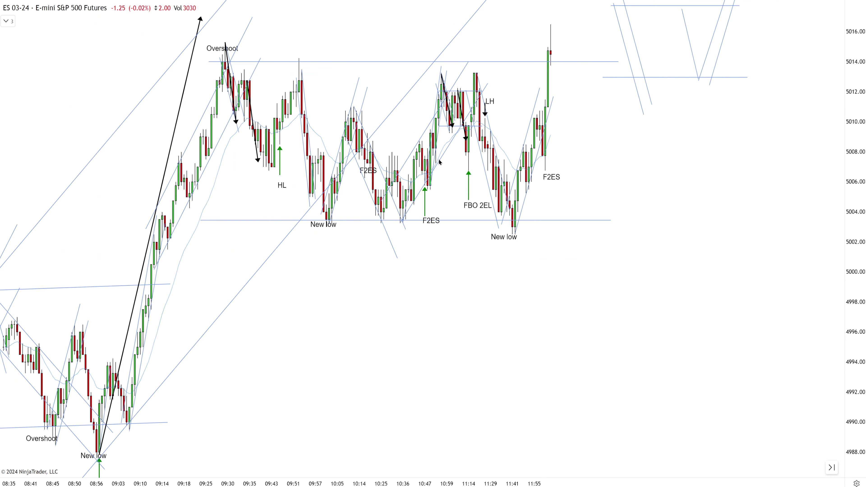
pyautogui.scroll(-3, 412, 188)
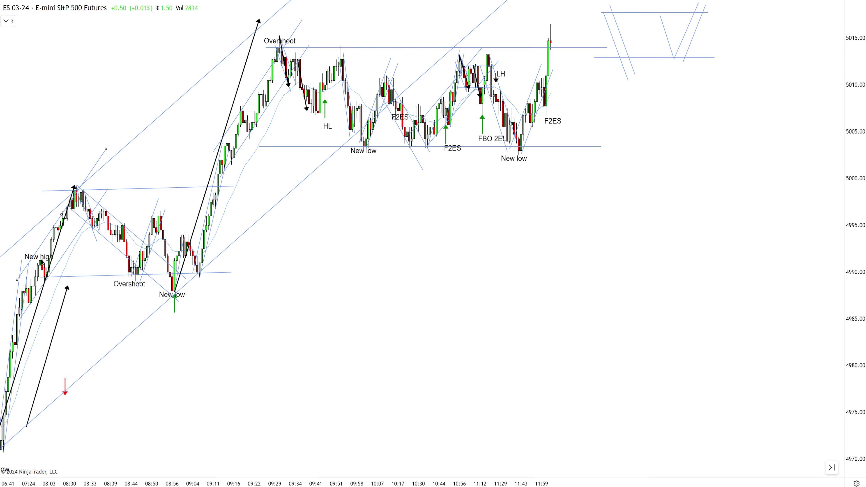
pyautogui.moveTo(42, 260); pyautogui.dragTo(541, 30)
pyautogui.scroll(4, 585, 109)
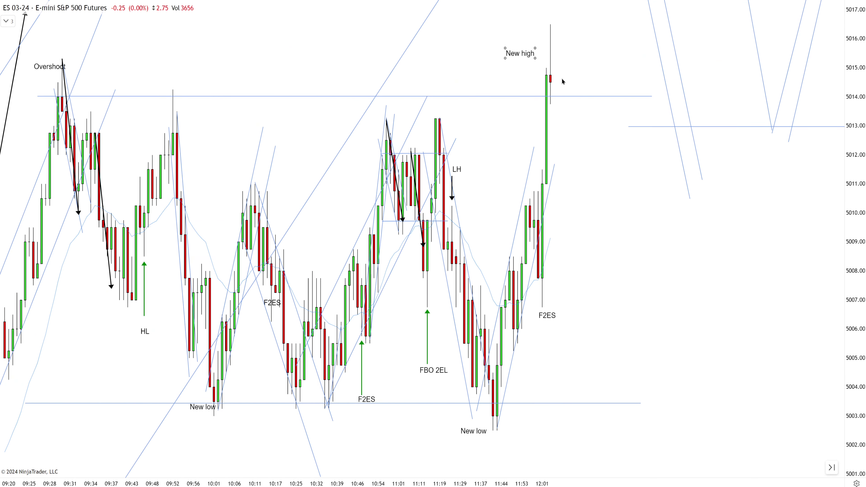
pyautogui.scroll(-2, 554, 88)
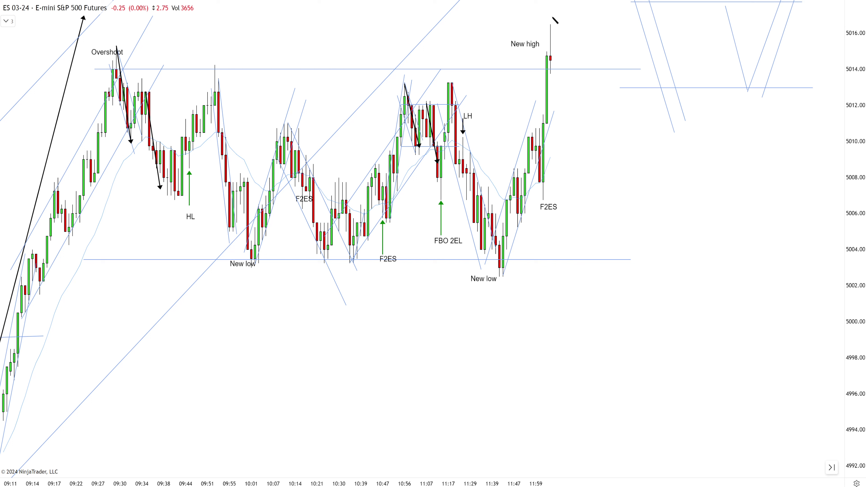
pyautogui.click(551, 22)
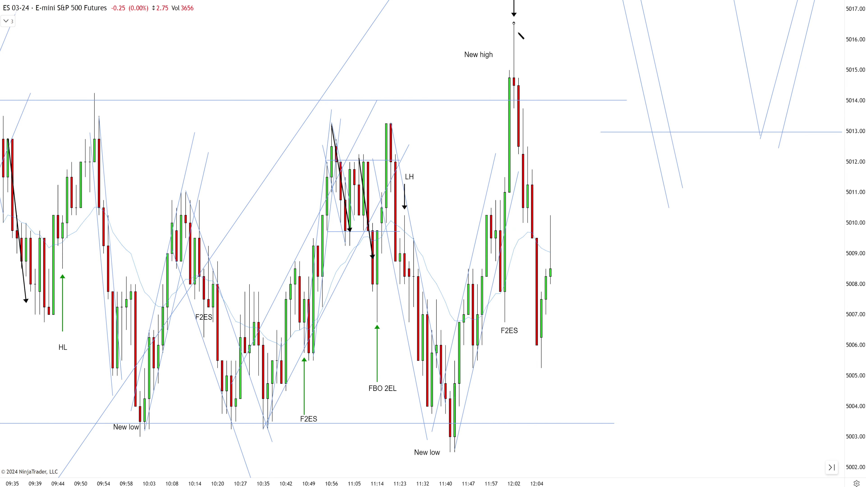
# Draw a descending line from the 5016.5 high along the pullback bars
pyautogui.click(555, 367)
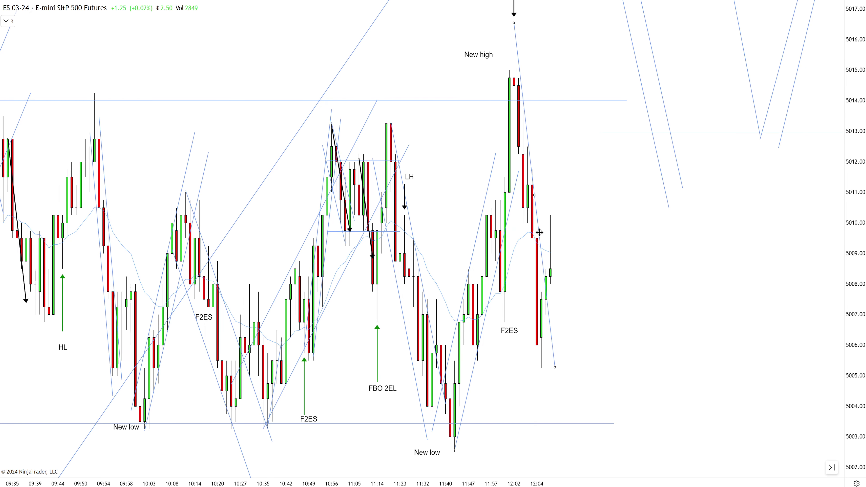
pyautogui.moveTo(540, 232); pyautogui.dragTo(525, 250)
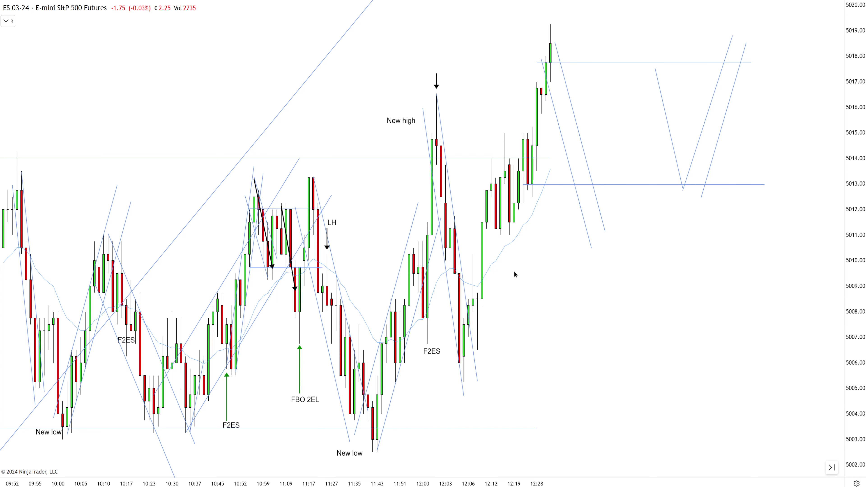
# Draw a black arrow line from the 11:41 low to the 12:02 high and copy it onto the 12:04 rally
pyautogui.click(373, 447)
pyautogui.click(436, 108)
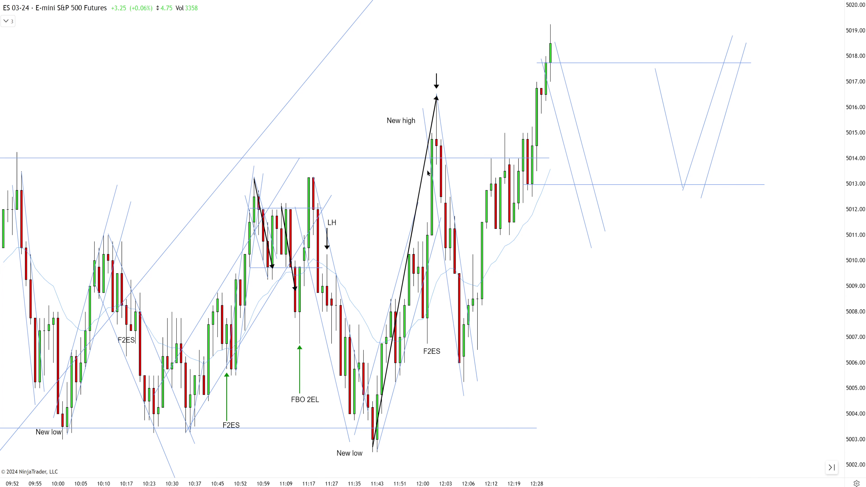
pyautogui.moveTo(422, 185); pyautogui.dragTo(515, 123)
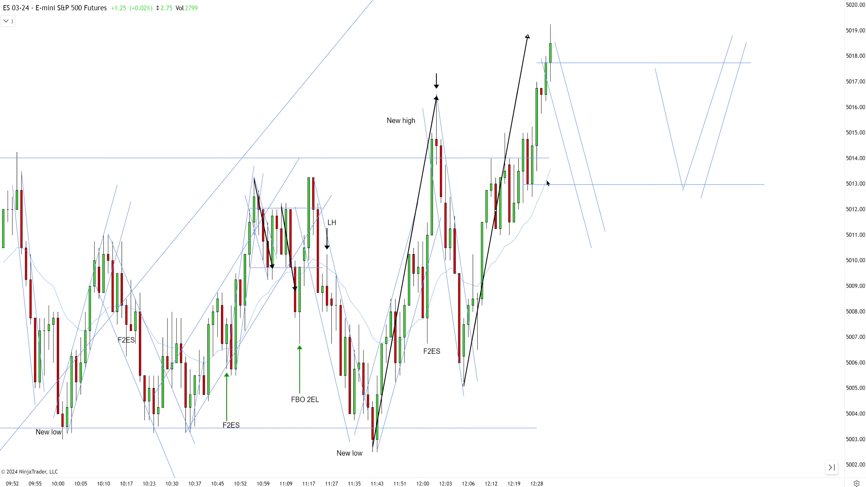
pyautogui.moveTo(587, 253); pyautogui.dragTo(556, 244)
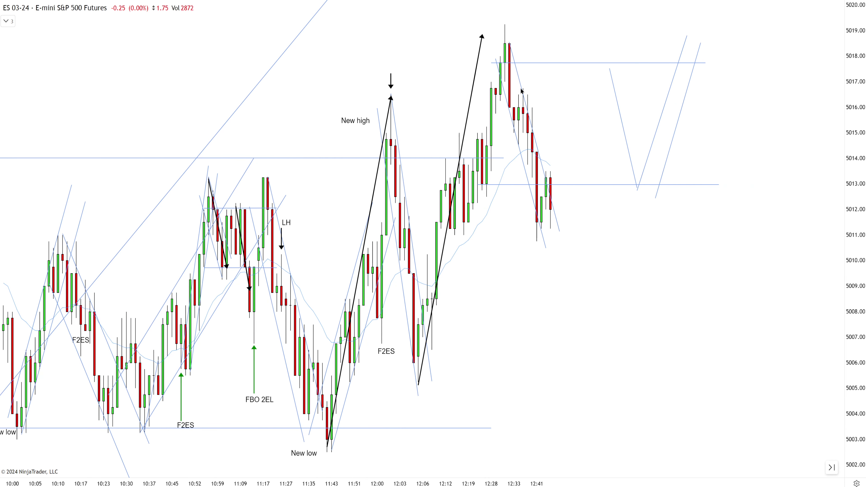
pyautogui.scroll(-5, 521, 91)
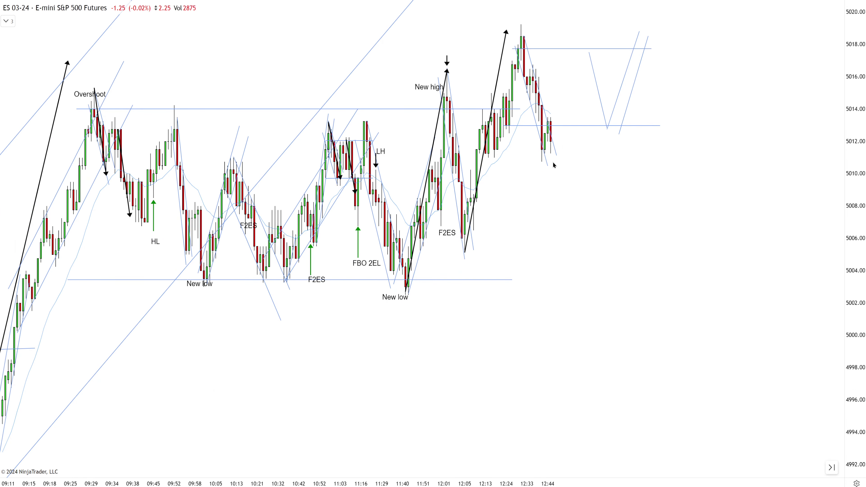
pyautogui.scroll(5, 597, 261)
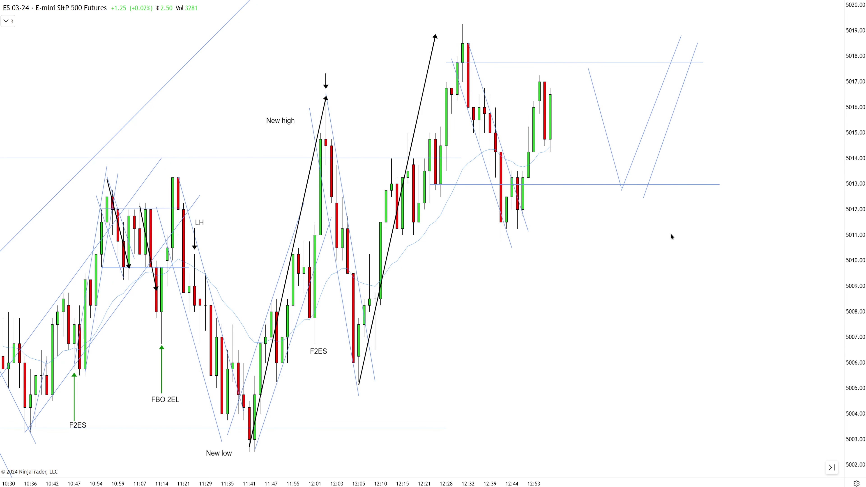
# Draw a trend line from the 11:41 low, then delete it as unwanted
pyautogui.click(249, 451)
pyautogui.click(474, 267)
pyautogui.click(555, 205)
pyautogui.press('Delete')
pyautogui.scroll(-3, 196, 285)
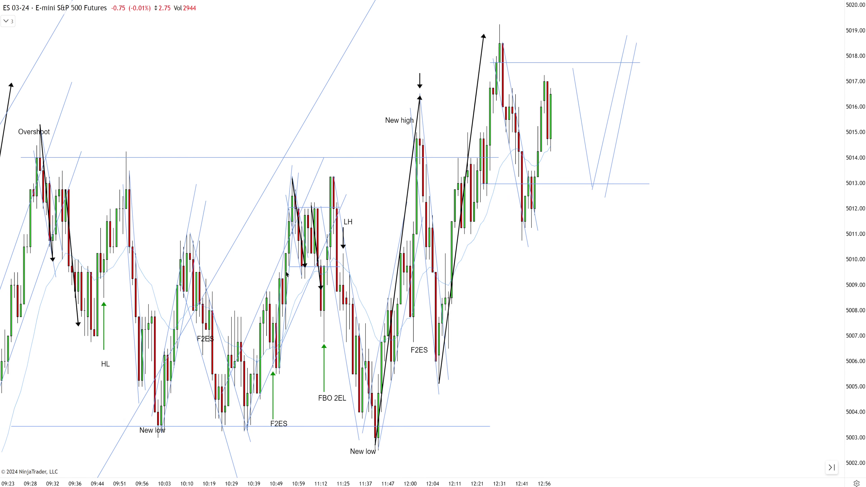
pyautogui.scroll(3, 456, 264)
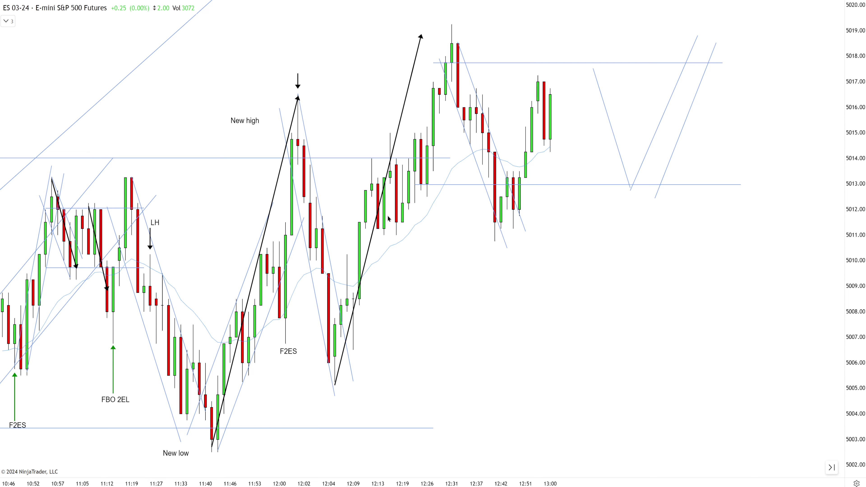
pyautogui.moveTo(679, 217); pyautogui.dragTo(610, 214)
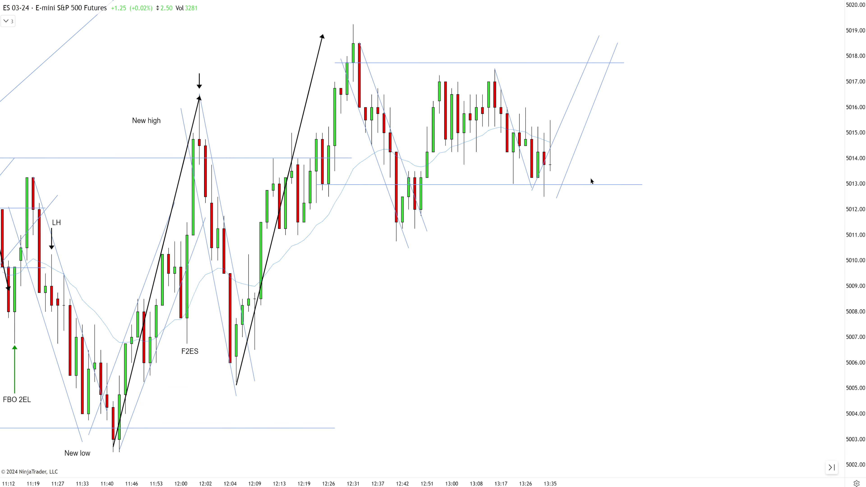
# Move the 5013 horizontal line down and back, then draw black arrows along the swing toward 5018
pyautogui.moveTo(494, 186); pyautogui.dragTo(499, 282)
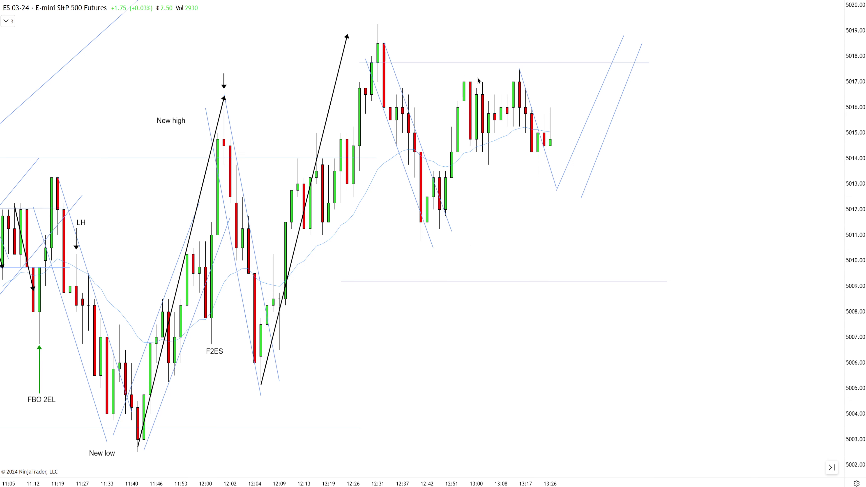
pyautogui.moveTo(536, 281); pyautogui.dragTo(536, 185)
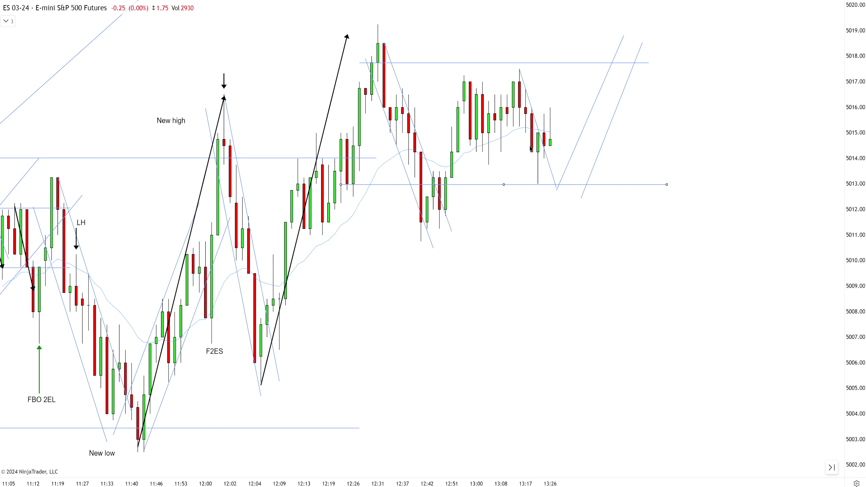
pyautogui.click(685, 151)
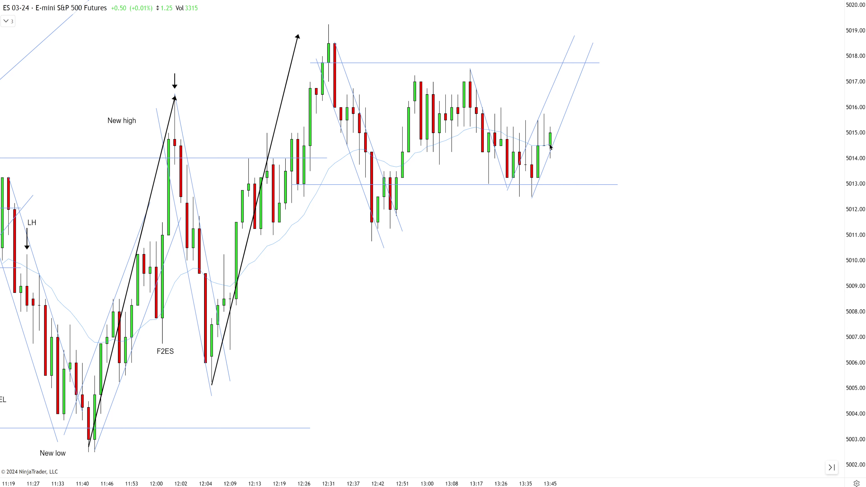
pyautogui.moveTo(532, 192)
pyautogui.mouseDown()
pyautogui.moveTo(537, 137)
pyautogui.moveTo(550, 147)
pyautogui.moveTo(555, 122)
pyautogui.moveTo(575, 139)
pyautogui.moveTo(598, 66)
pyautogui.mouseUp()
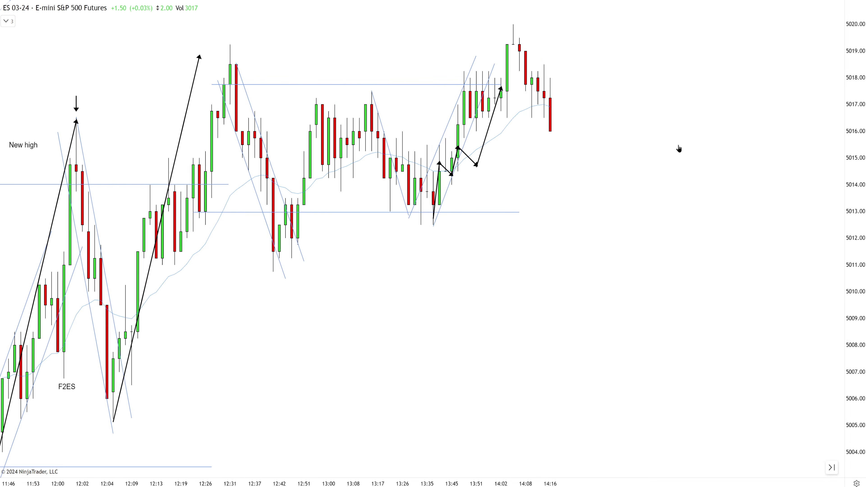
# Nudge the F2ES text label at 12:03 a little left, clear of the price bars
pyautogui.moveTo(328, 147); pyautogui.dragTo(752, 362)
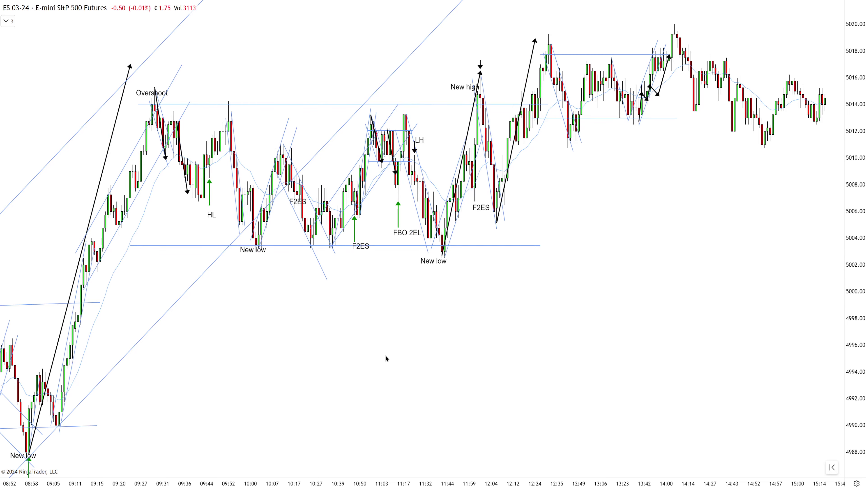
pyautogui.moveTo(386, 356); pyautogui.dragTo(563, 308)
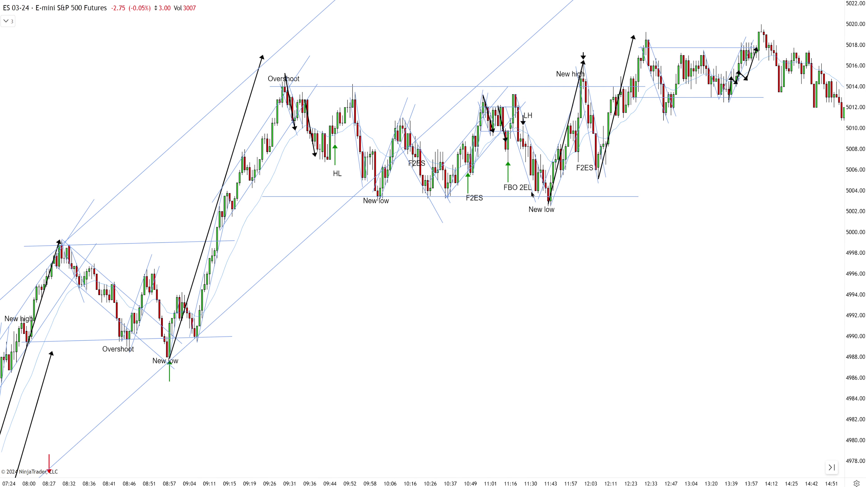
pyautogui.scroll(-3, 587, 267)
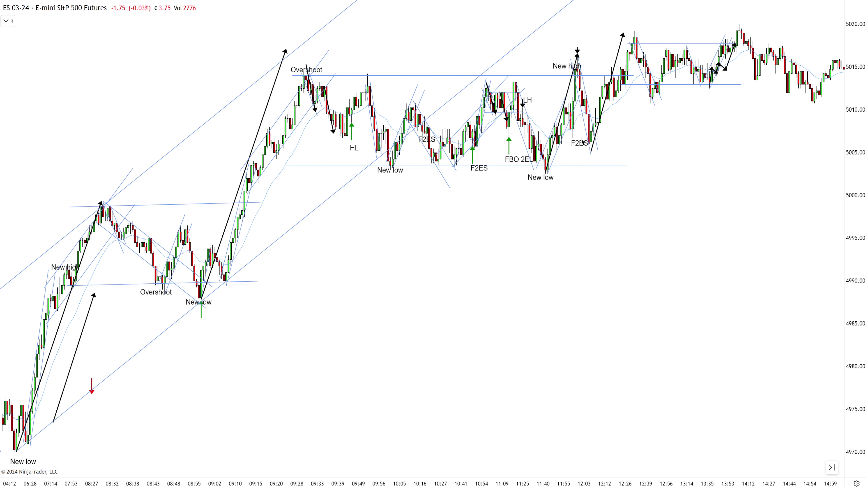
pyautogui.moveTo(583, 144); pyautogui.dragTo(578, 144)
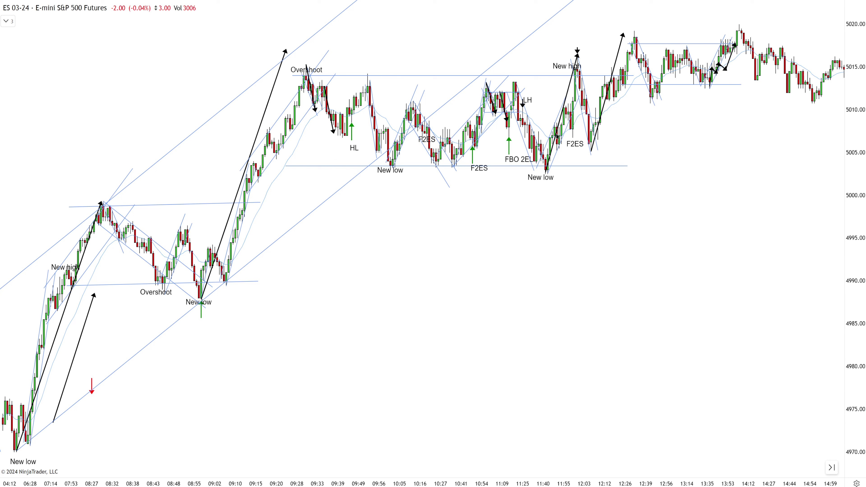